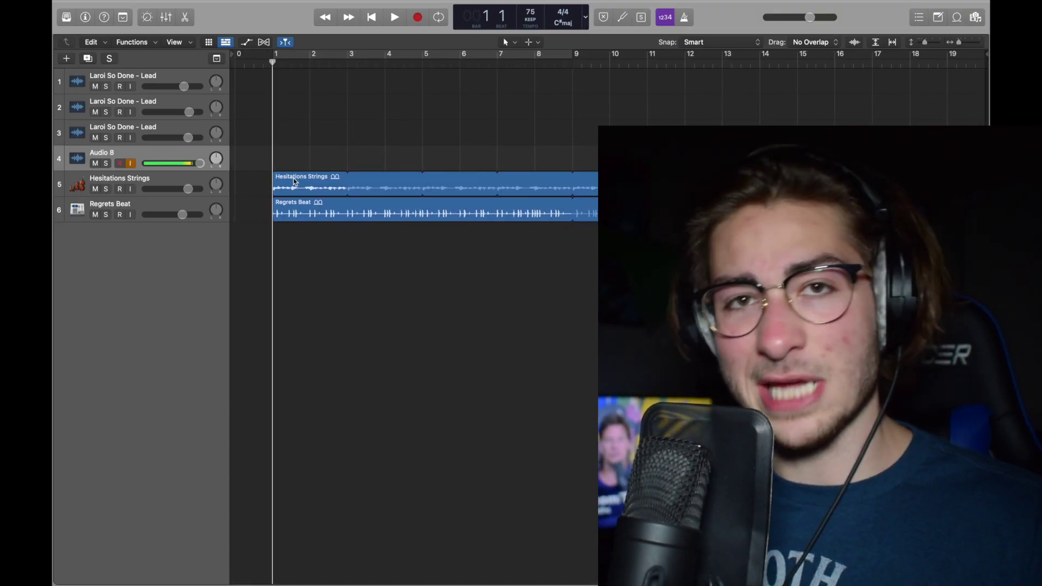
# Play the demo project, show the mixer, and select Audio 8 and the second Laroi So Done - Lead track.
pyautogui.press('space')
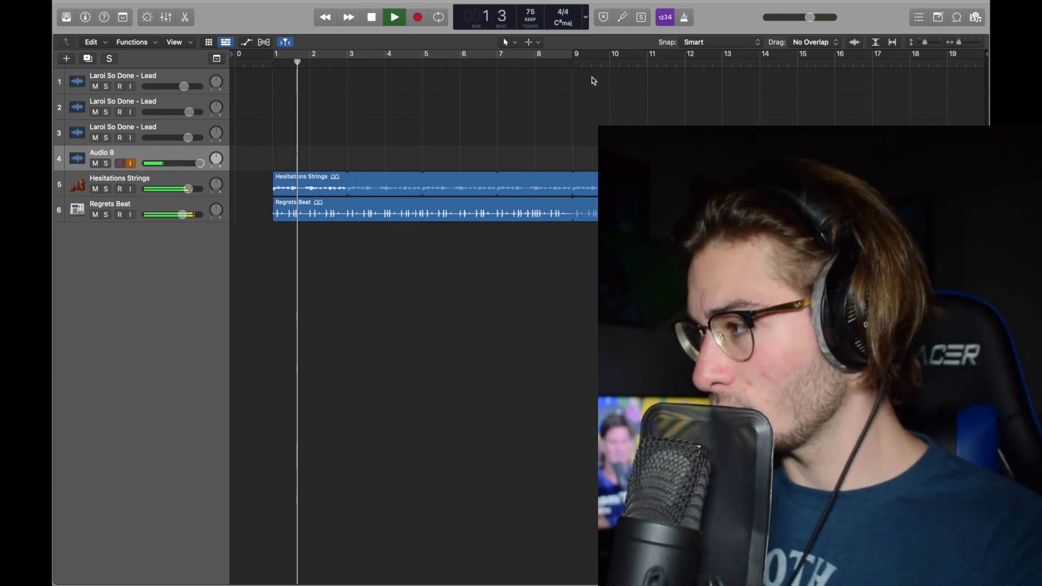
pyautogui.moveTo(807, 22)
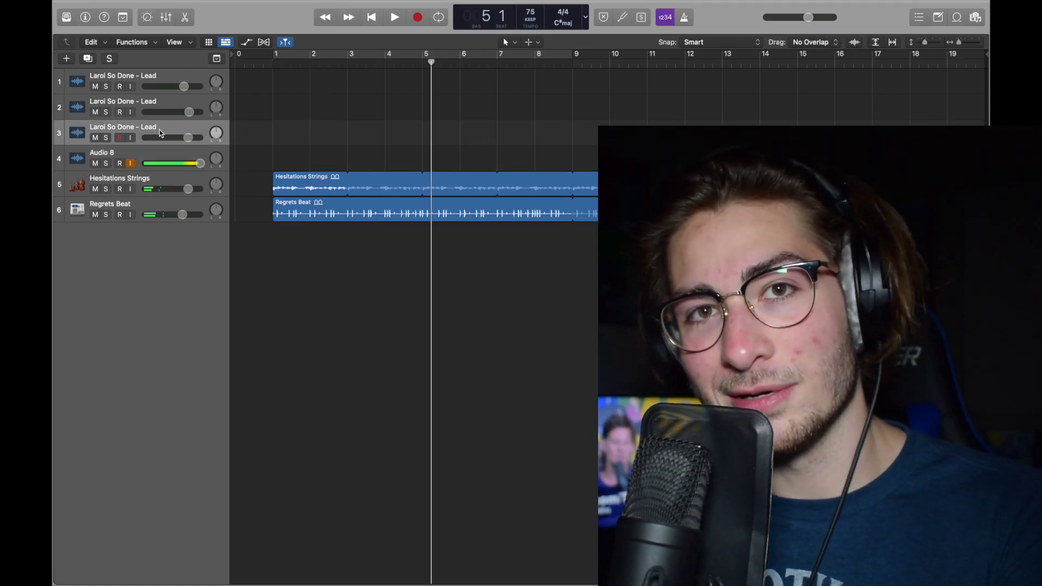
pyautogui.press('x')
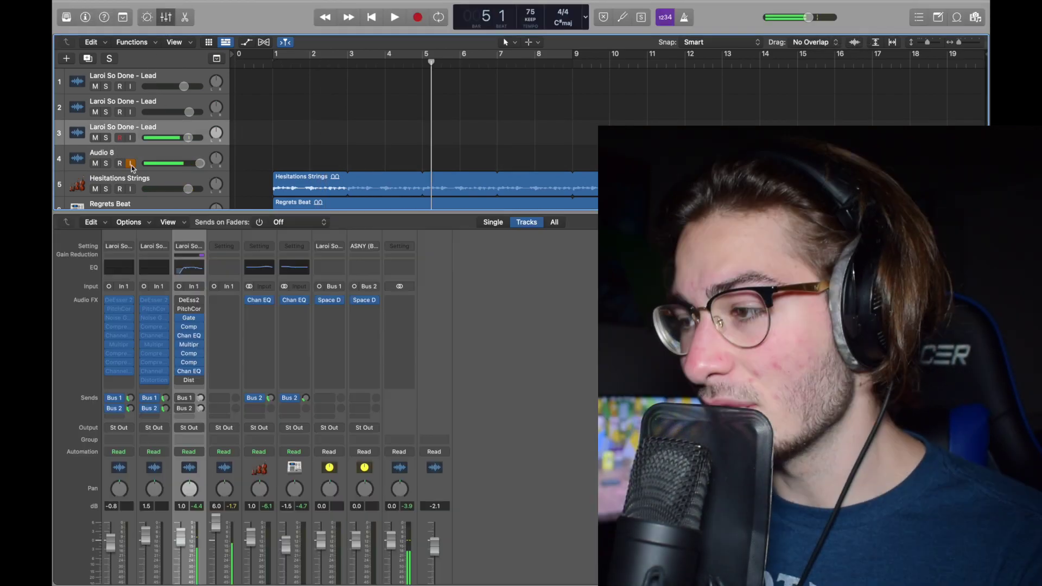
pyautogui.click(137, 158)
pyautogui.click(156, 99)
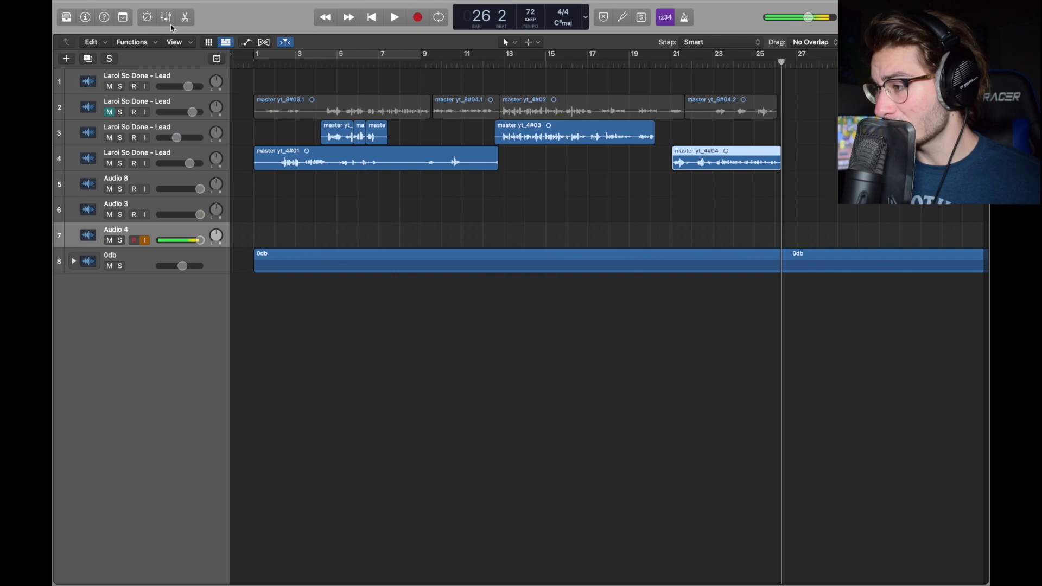
# Delete the spare Audio 3 and Audio 8 tracks.
pyautogui.click(167, 20)
pyautogui.press('x')
pyautogui.click(181, 210)
pyautogui.press('super+BackSpace')
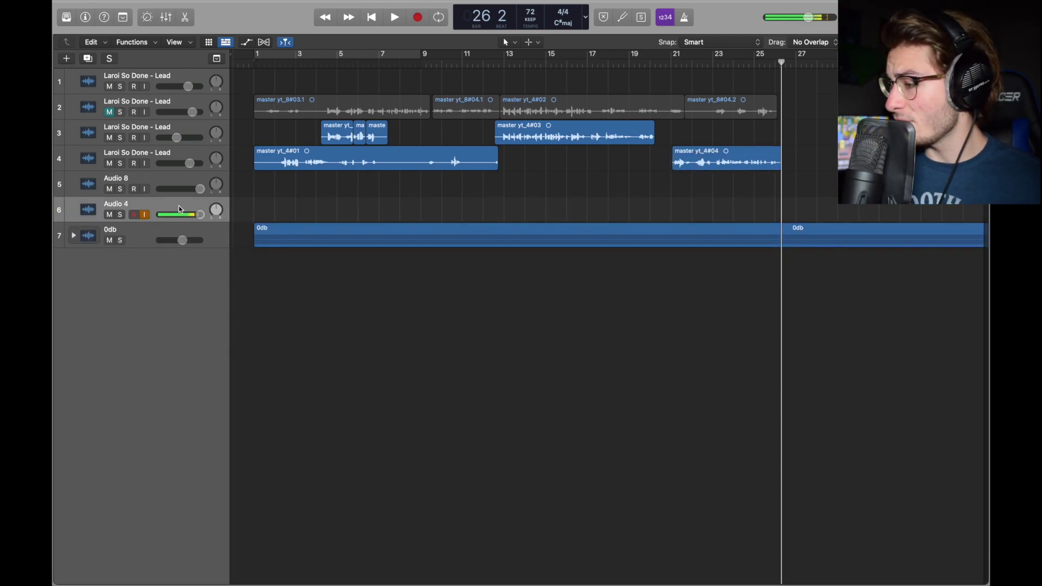
pyautogui.click(185, 181)
pyautogui.press('super+BackSpace')
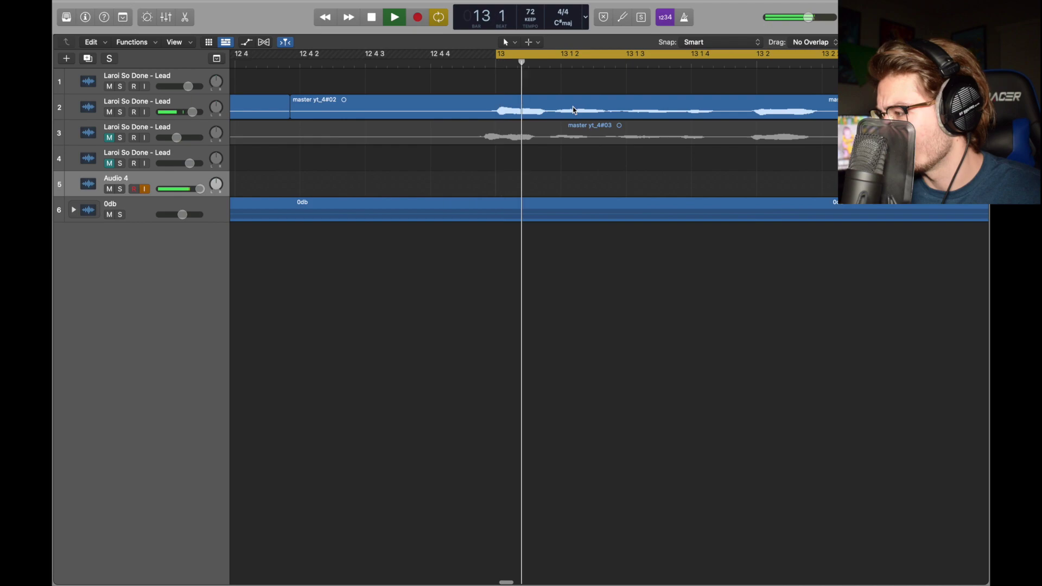
# Stop playback, then record a brief take on the Audio 4 track.
pyautogui.press('space')
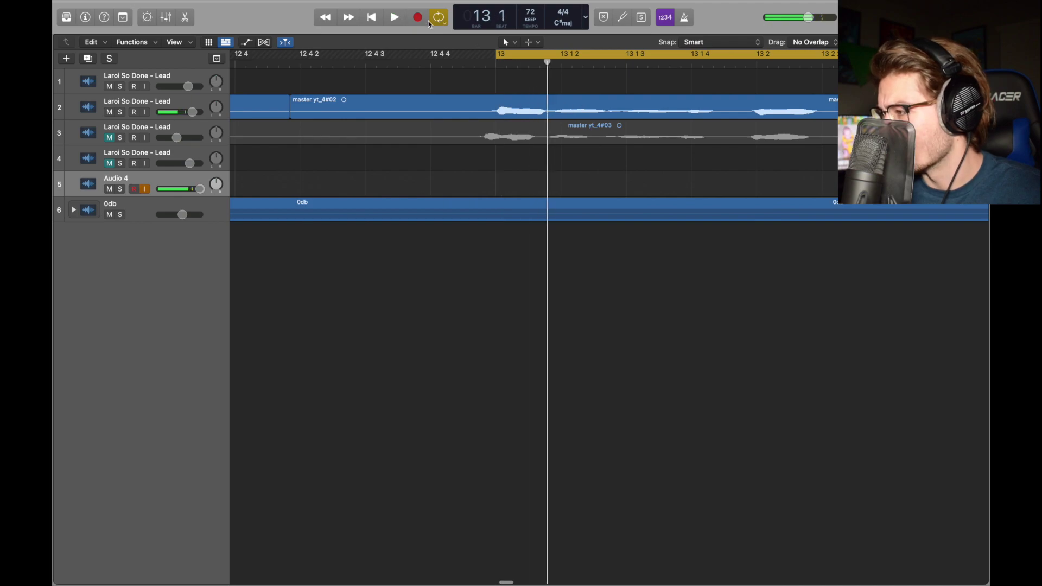
pyautogui.press('r')
pyautogui.press('space')
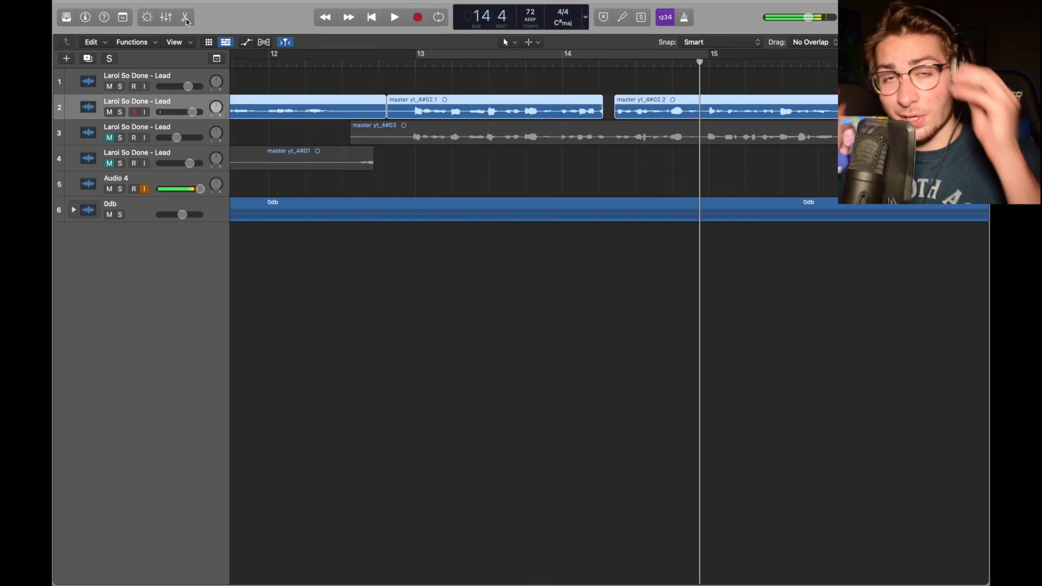
# Load the saved MASTER TRACK user channel strip setting onto the output strip.
pyautogui.press('x')
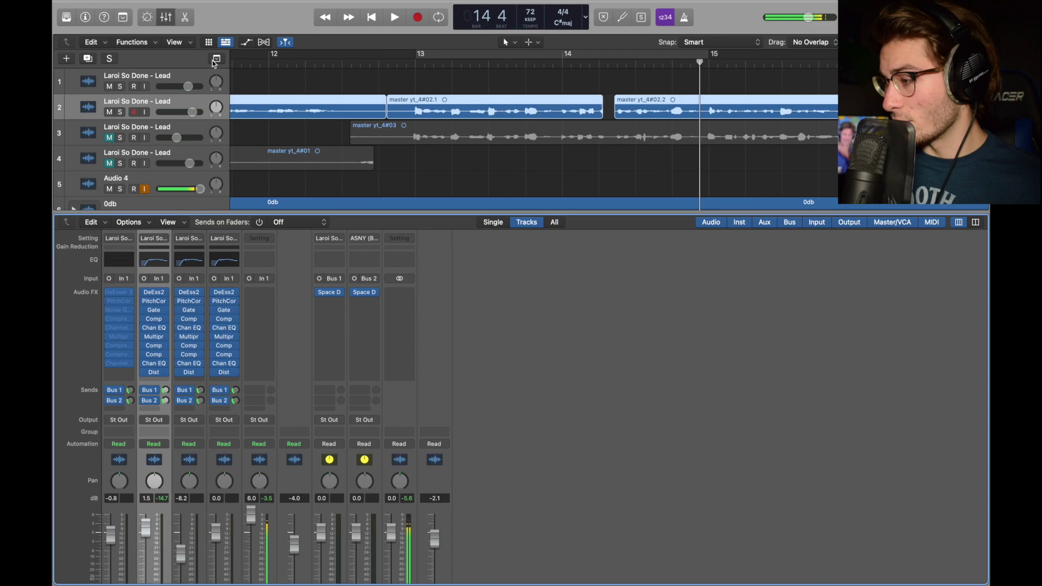
pyautogui.scroll(1, 491, 319)
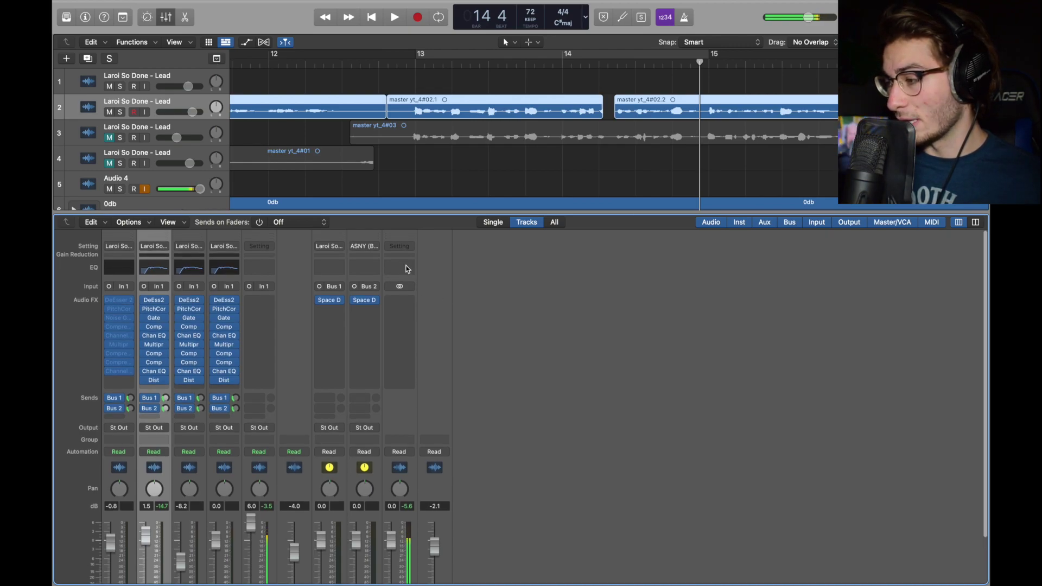
pyautogui.scroll(-5, 403, 345)
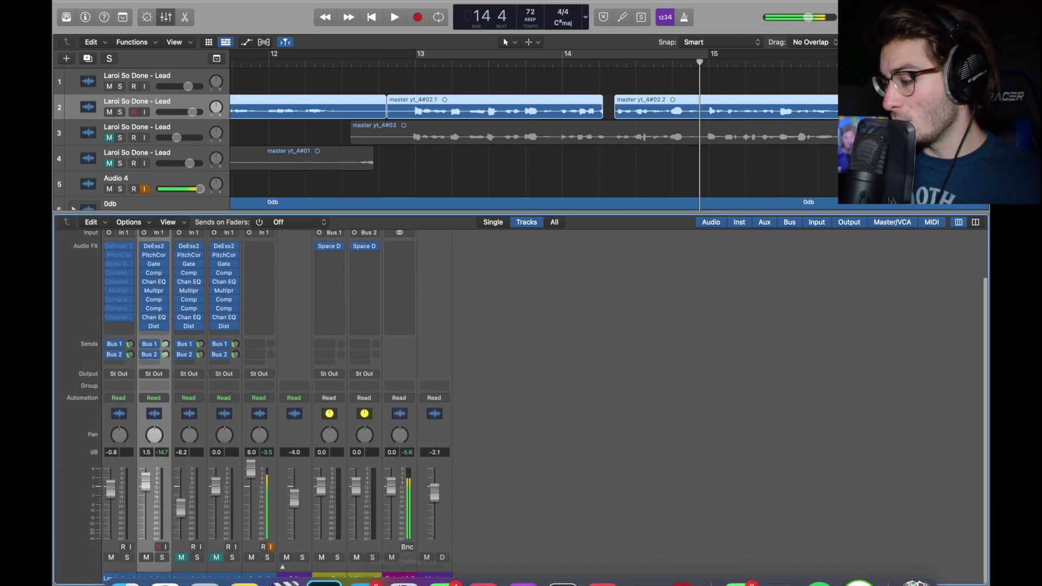
pyautogui.scroll(3, 405, 315)
pyautogui.scroll(-3, 402, 437)
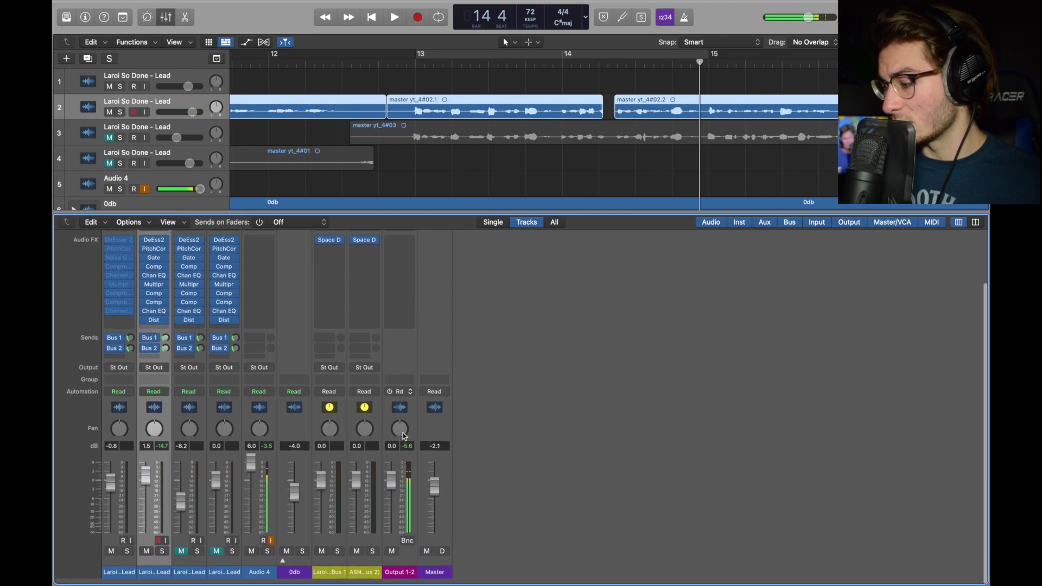
pyautogui.scroll(4, 403, 412)
pyautogui.click(401, 247)
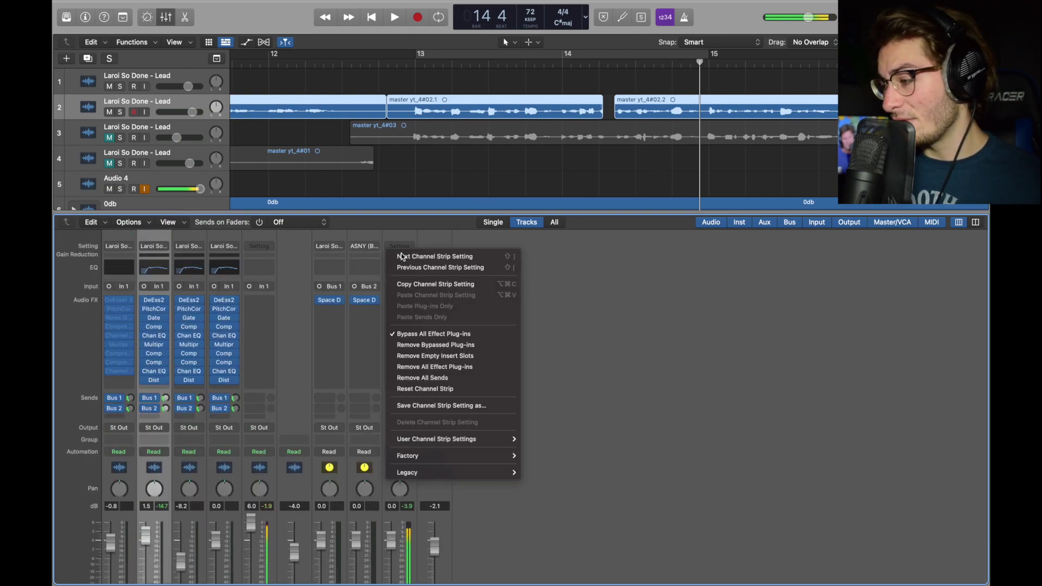
pyautogui.moveTo(478, 439)
pyautogui.click(559, 440)
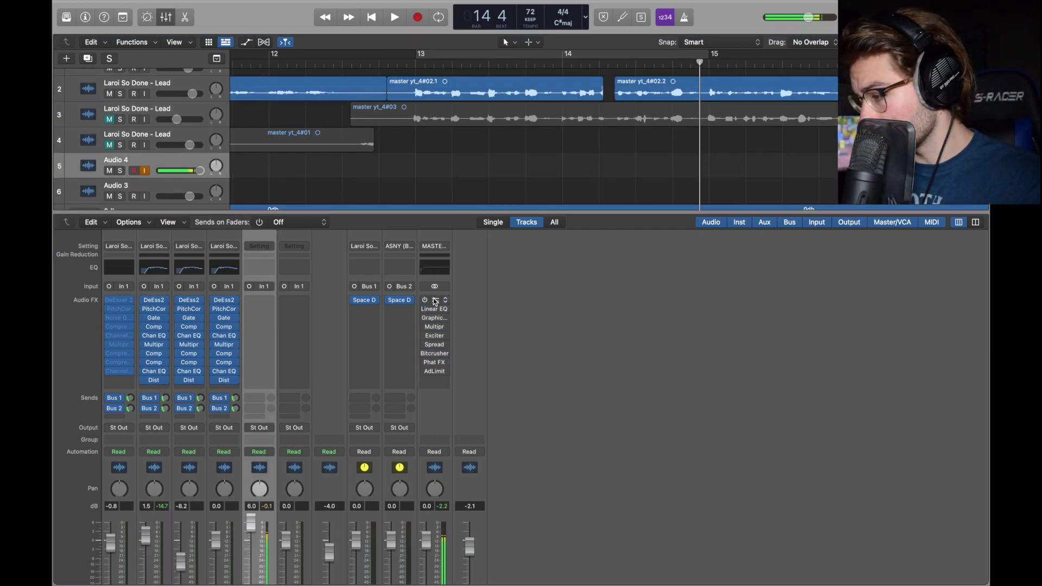
# Move the loaded mastering plug-ins onto an empty mixer strip.
pyautogui.moveTo(400, 300); pyautogui.dragTo(271, 375)
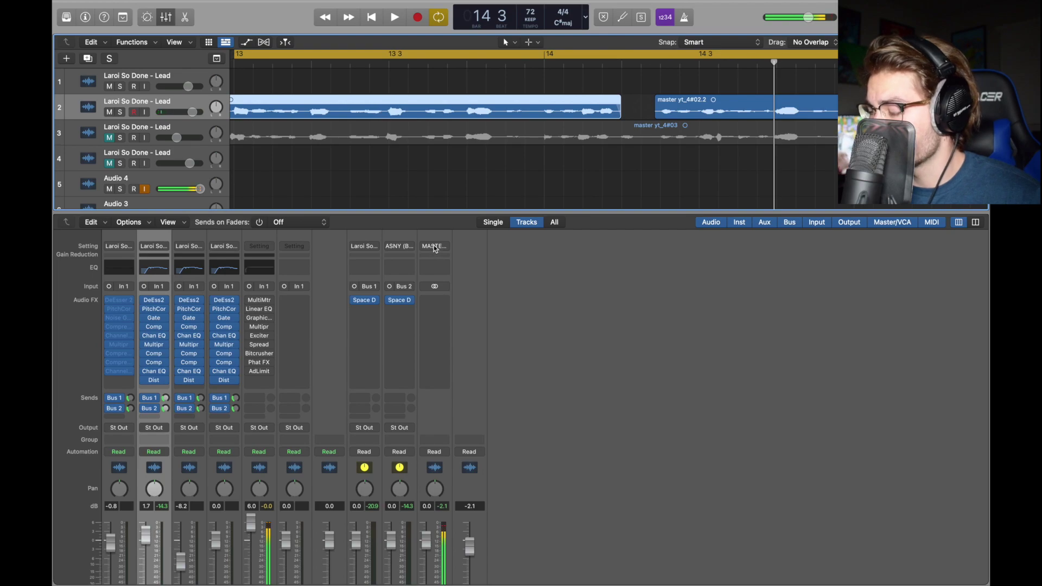
pyautogui.scroll(-3, 441, 522)
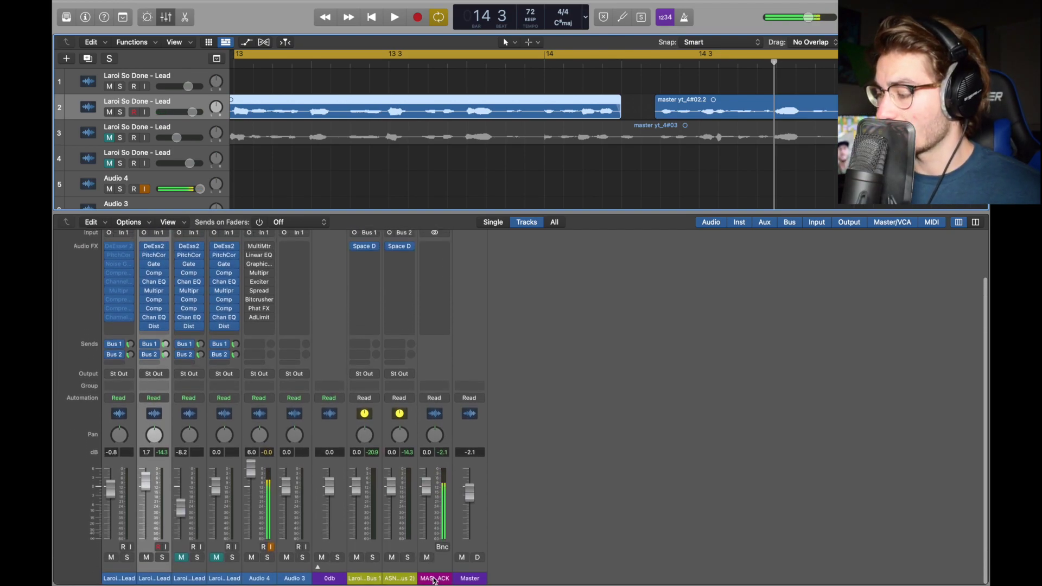
pyautogui.scroll(3, 438, 546)
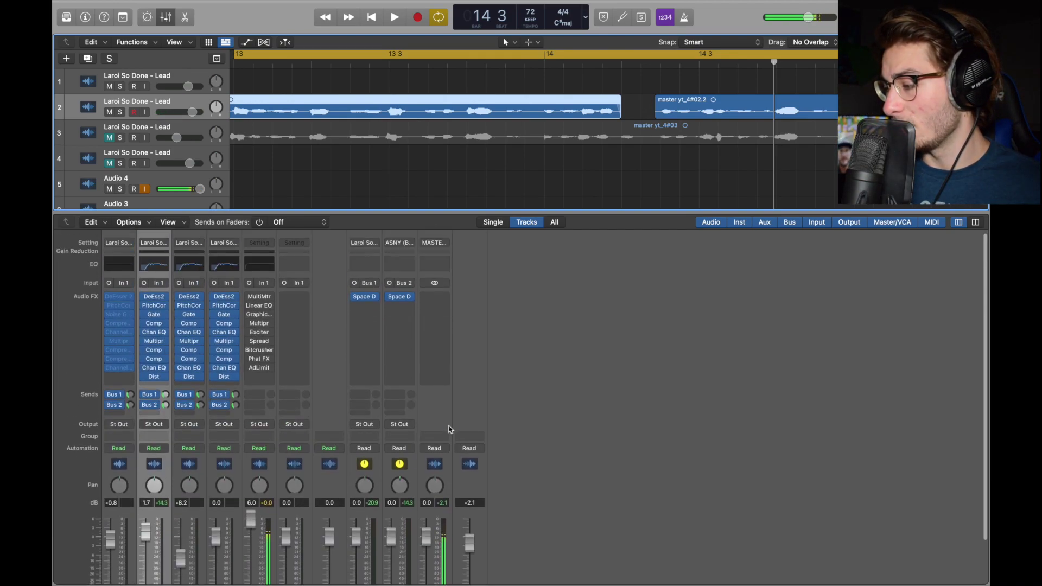
pyautogui.scroll(-3, 491, 500)
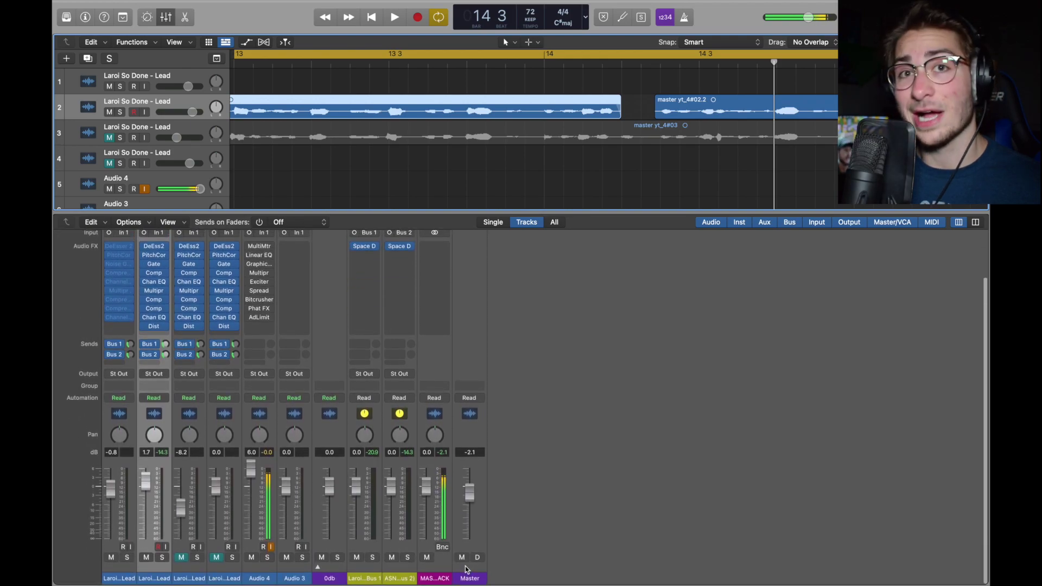
pyautogui.scroll(3, 472, 476)
# Copy MultiMeter into the master's first slot, raise its level target, and keep True Peak & RMS metering.
pyautogui.moveTo(259, 300); pyautogui.dragTo(435, 301)
pyautogui.click(435, 300)
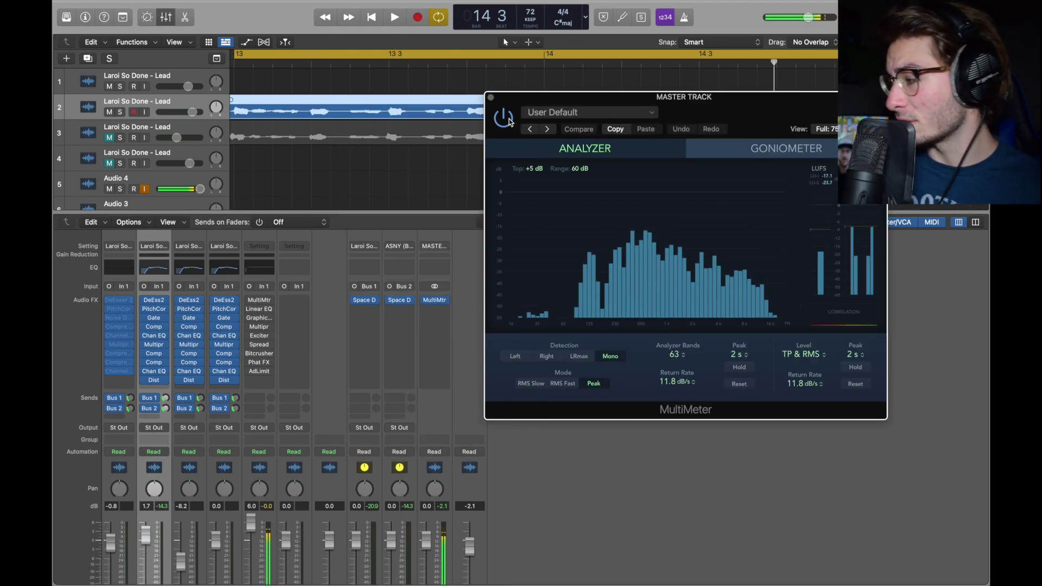
pyautogui.moveTo(778, 116); pyautogui.dragTo(734, 110)
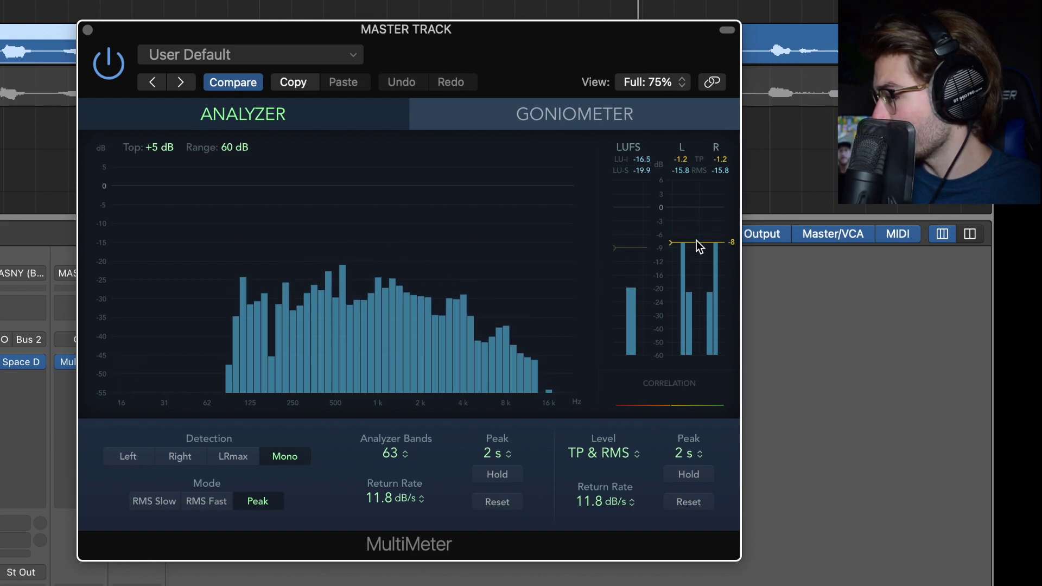
pyautogui.moveTo(696, 240); pyautogui.dragTo(696, 239)
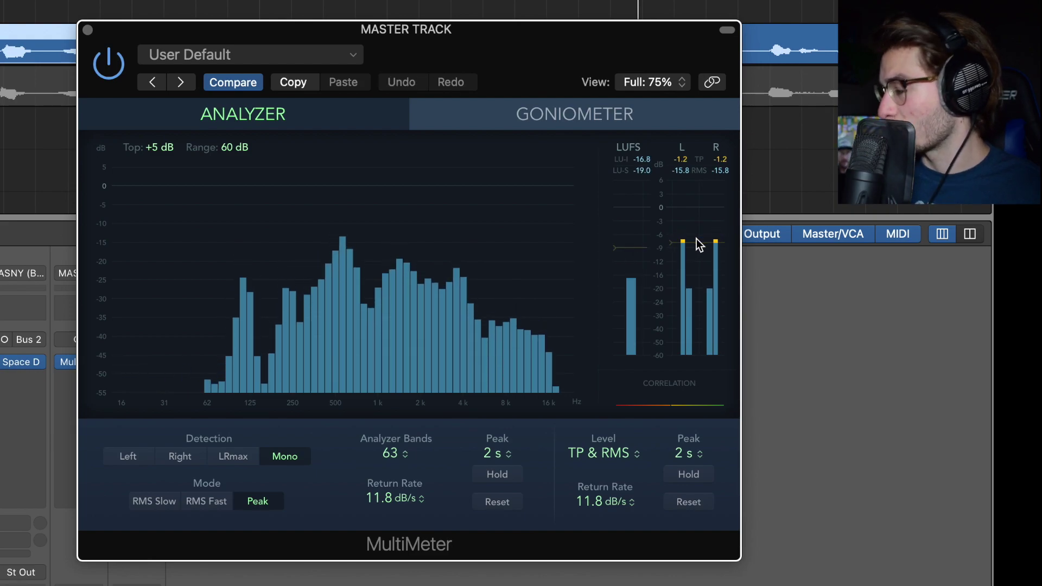
pyautogui.click(603, 453)
pyautogui.click(597, 458)
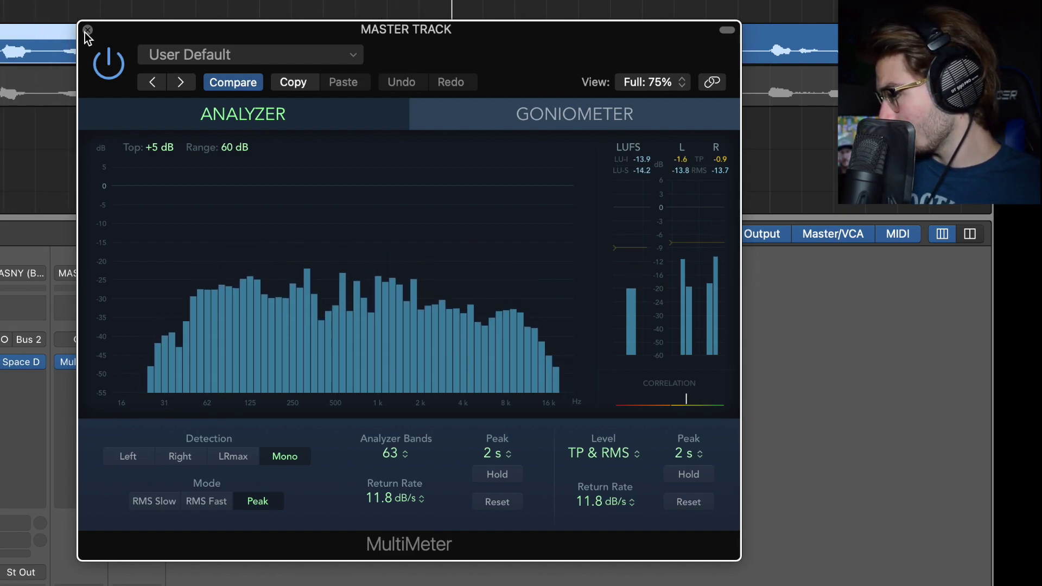
pyautogui.click(85, 31)
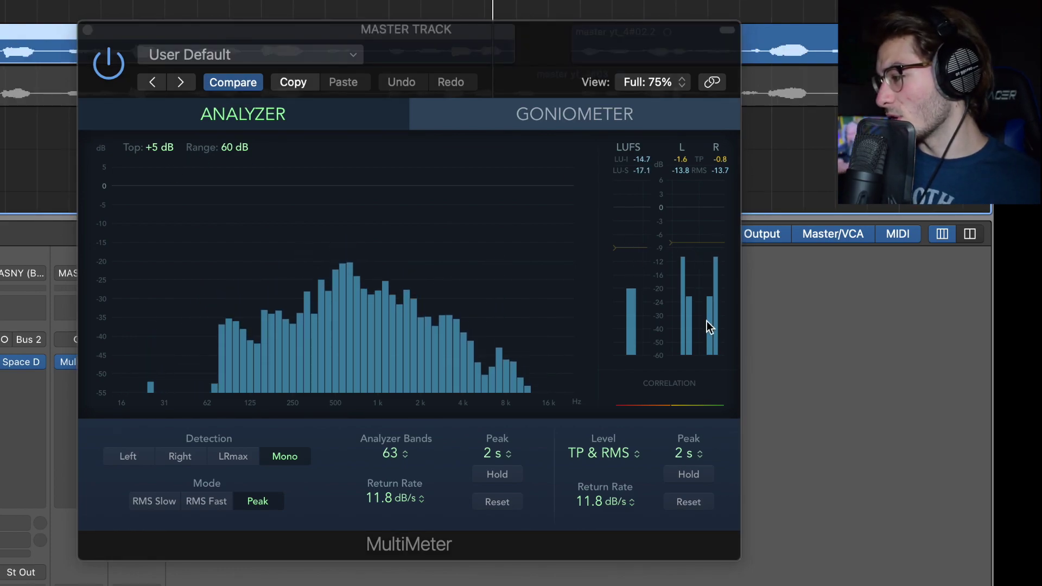
# Put a Channel EQ in the master's second slot with a 48 dB/Oct low cut near 30 Hz.
pyautogui.click(86, 32)
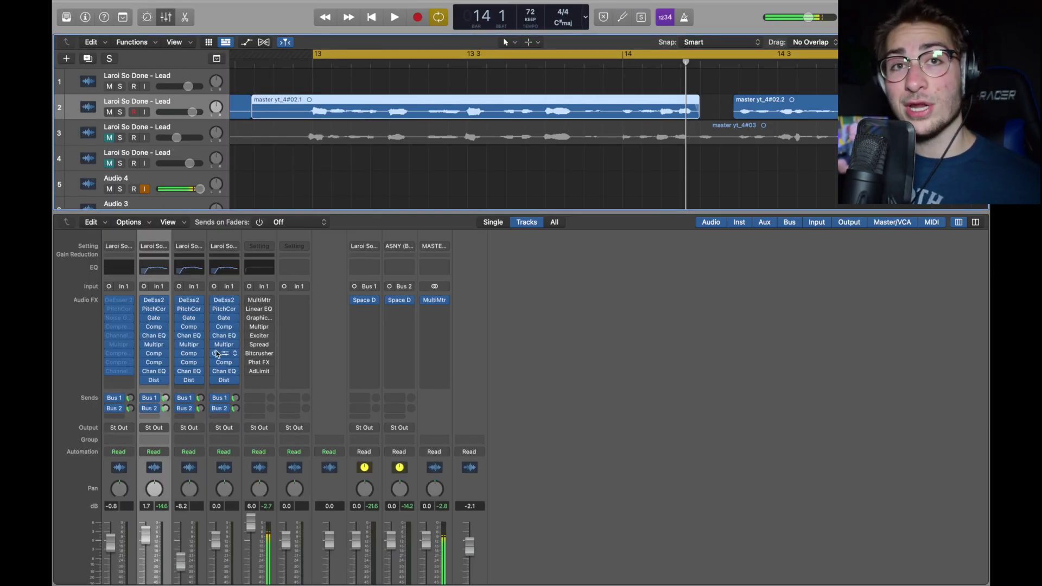
pyautogui.click(270, 309)
pyautogui.click(261, 310)
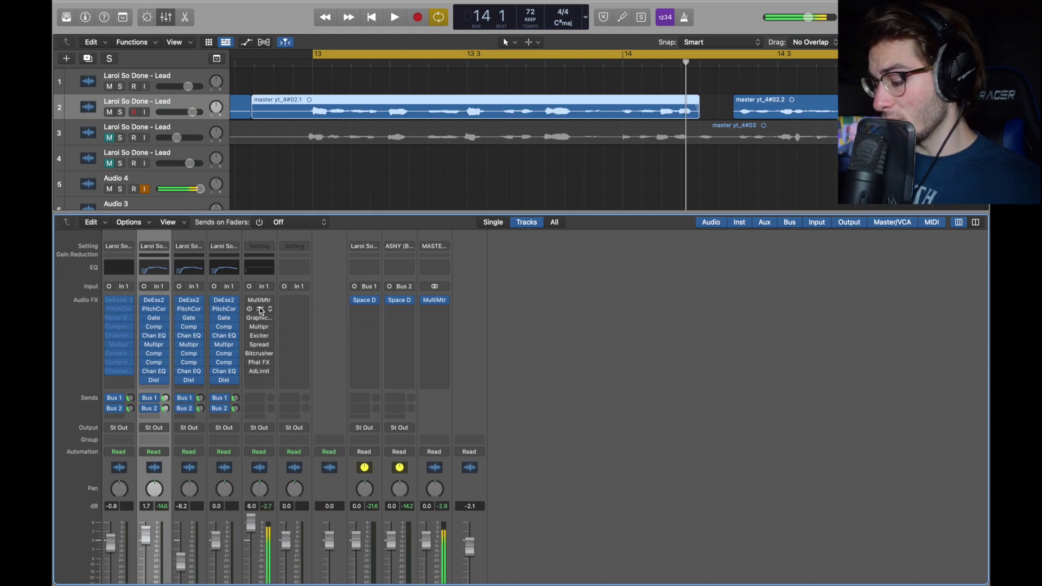
pyautogui.moveTo(260, 311); pyautogui.dragTo(436, 311)
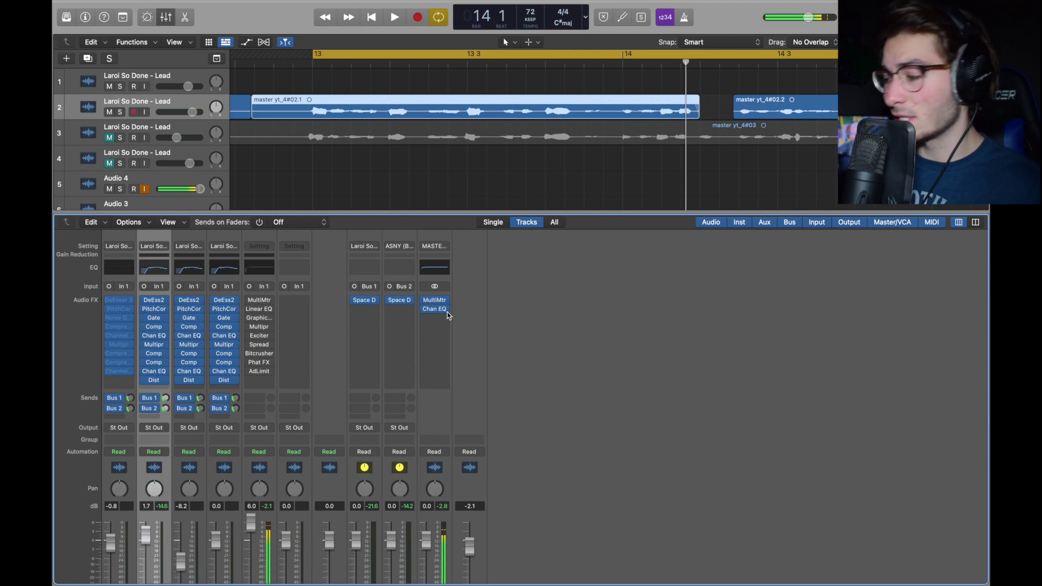
pyautogui.click(447, 309)
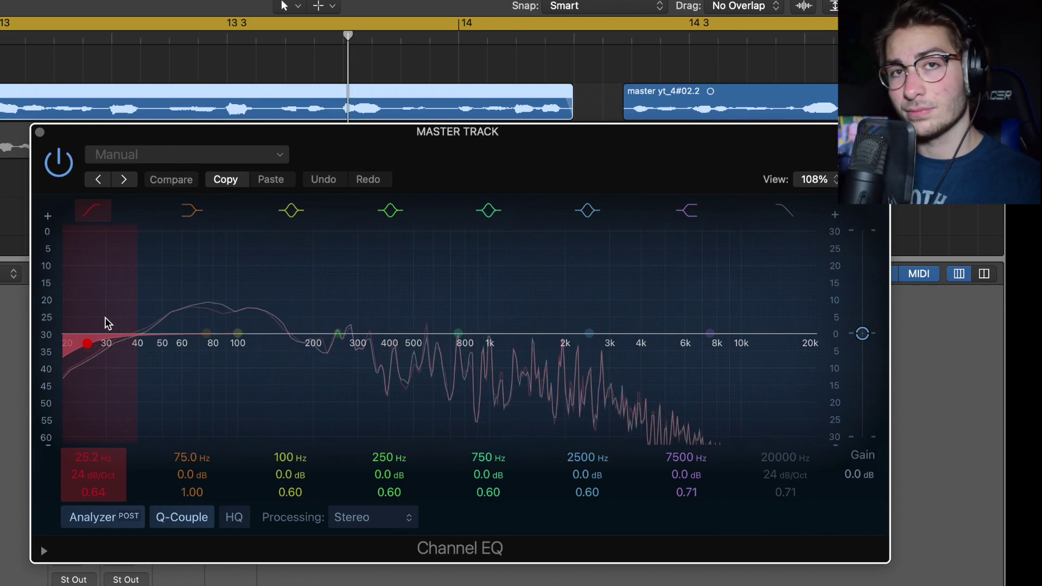
pyautogui.click(91, 344)
pyautogui.moveTo(92, 345); pyautogui.dragTo(115, 347)
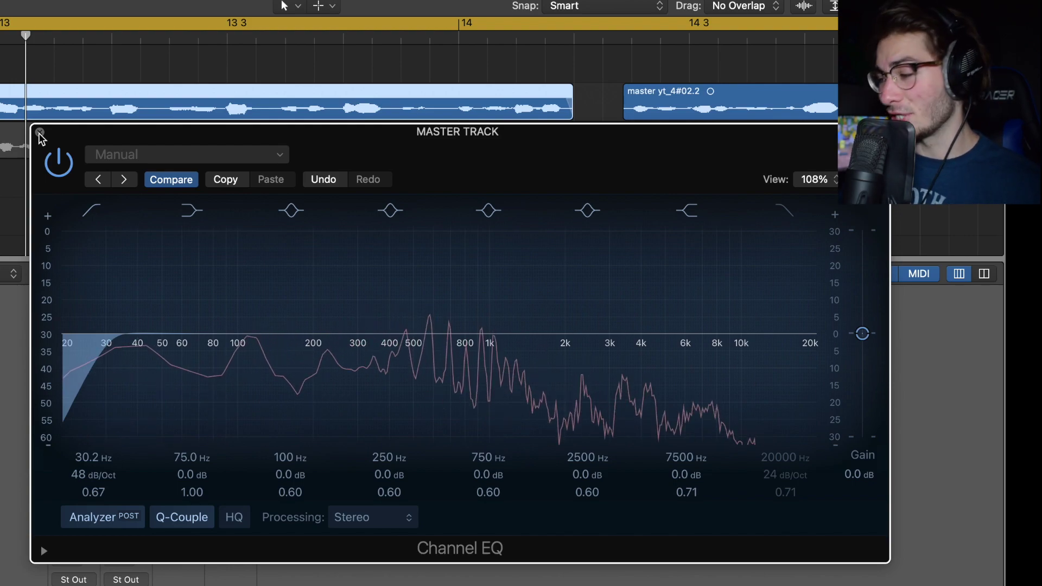
pyautogui.click(40, 133)
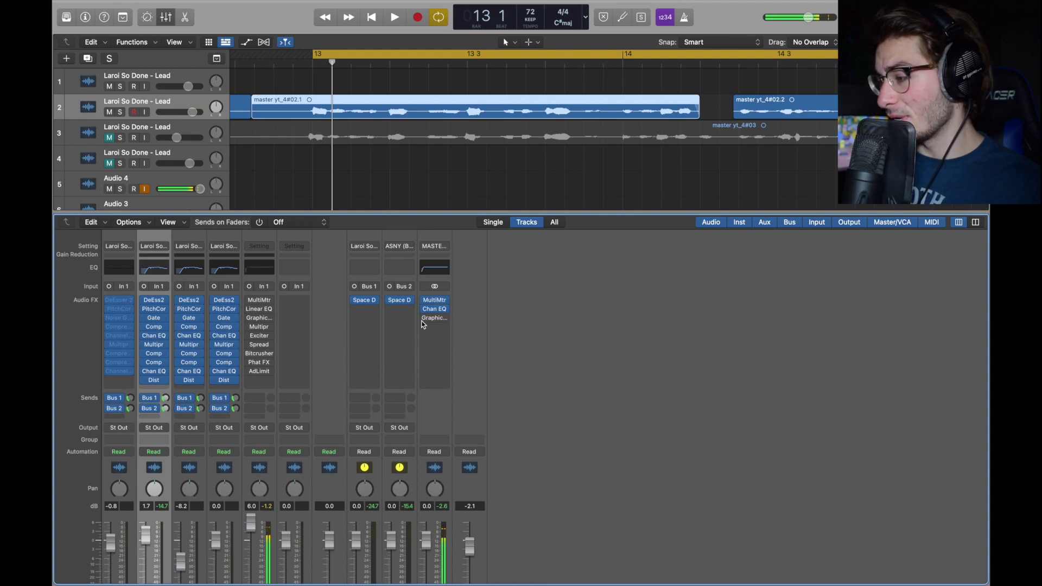
# Insert a stereo Vintage Graphic EQ on the master track.
pyautogui.click(436, 318)
pyautogui.moveTo(467, 459)
pyautogui.moveTo(566, 504)
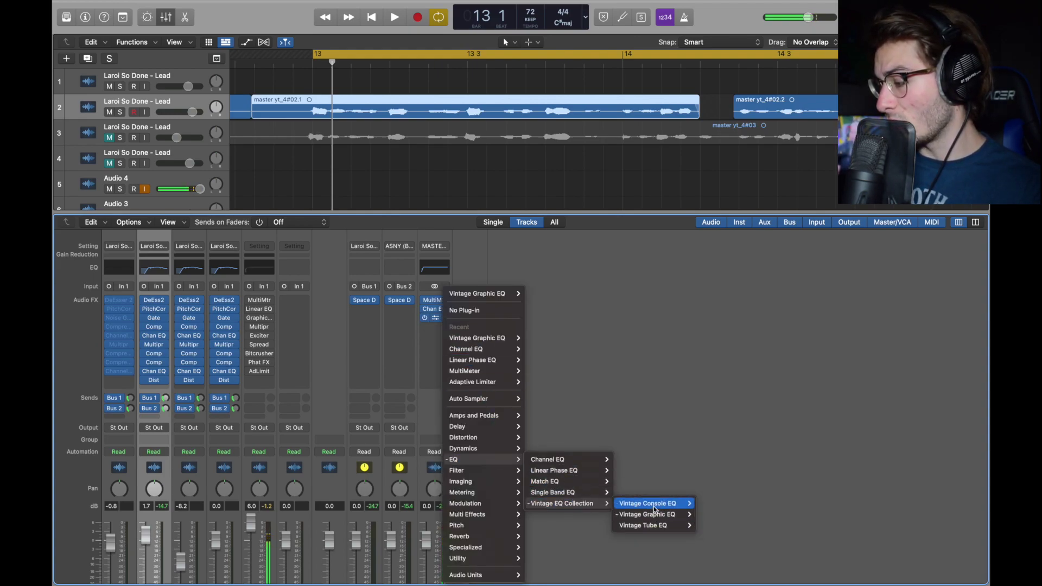
pyautogui.moveTo(654, 506)
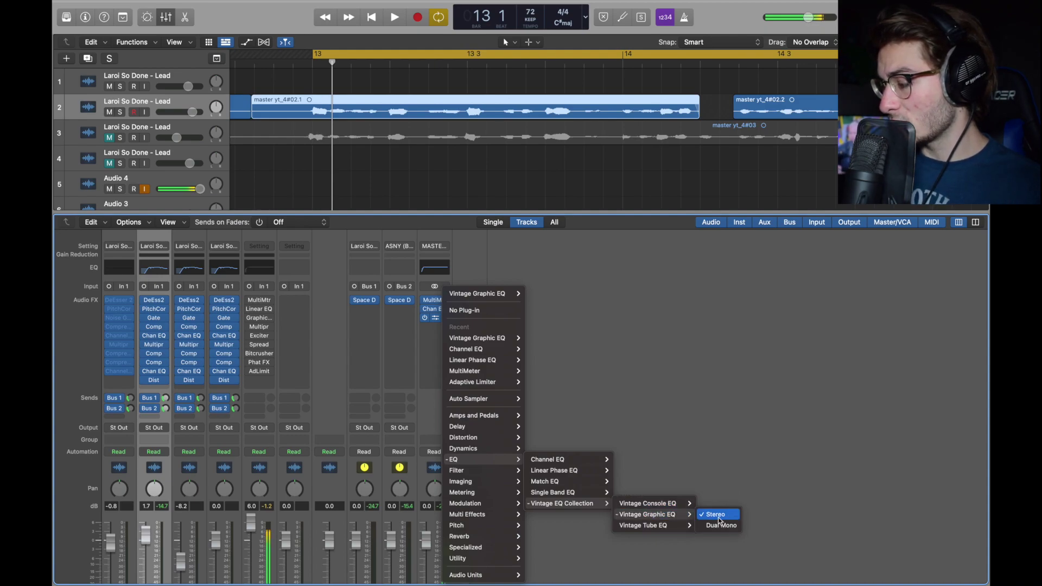
pyautogui.click(715, 515)
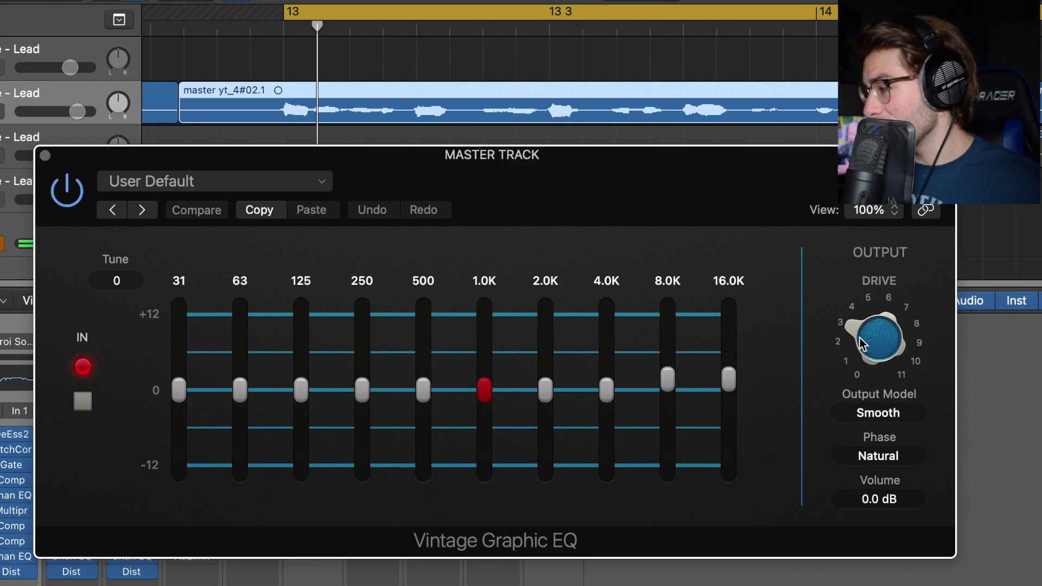
pyautogui.moveTo(870, 333)
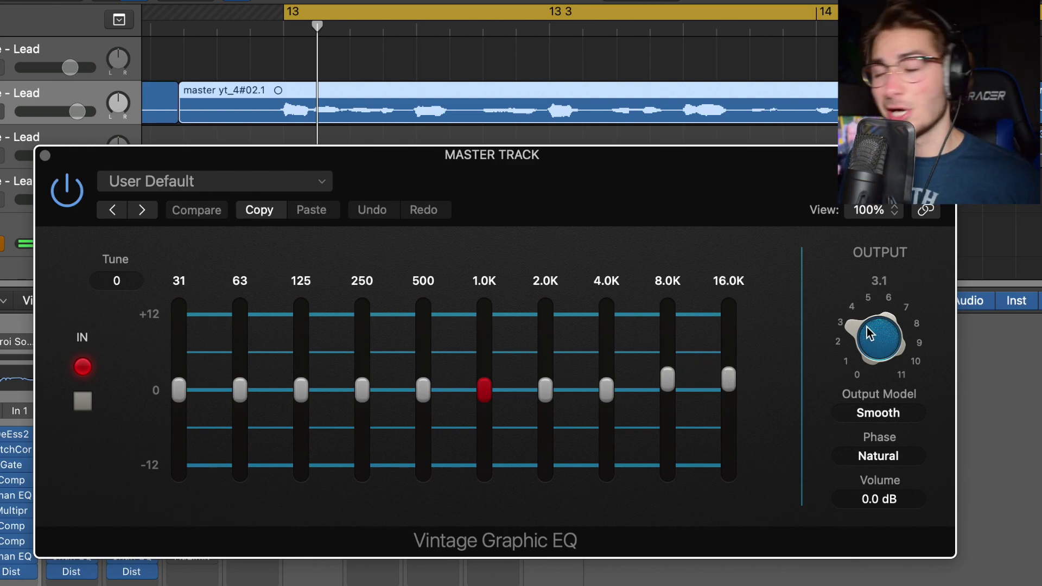
pyautogui.moveTo(759, 162); pyautogui.dragTo(741, 140)
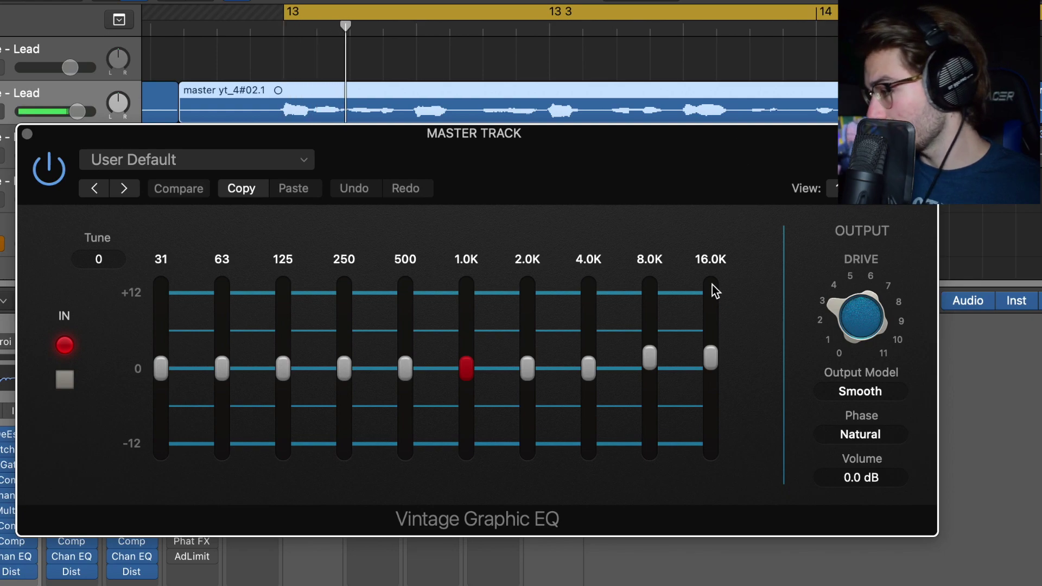
# Boost the 8K band by 1.5 dB and lift 16K, keeping the Smooth output model.
pyautogui.moveTo(656, 357); pyautogui.dragTo(658, 239)
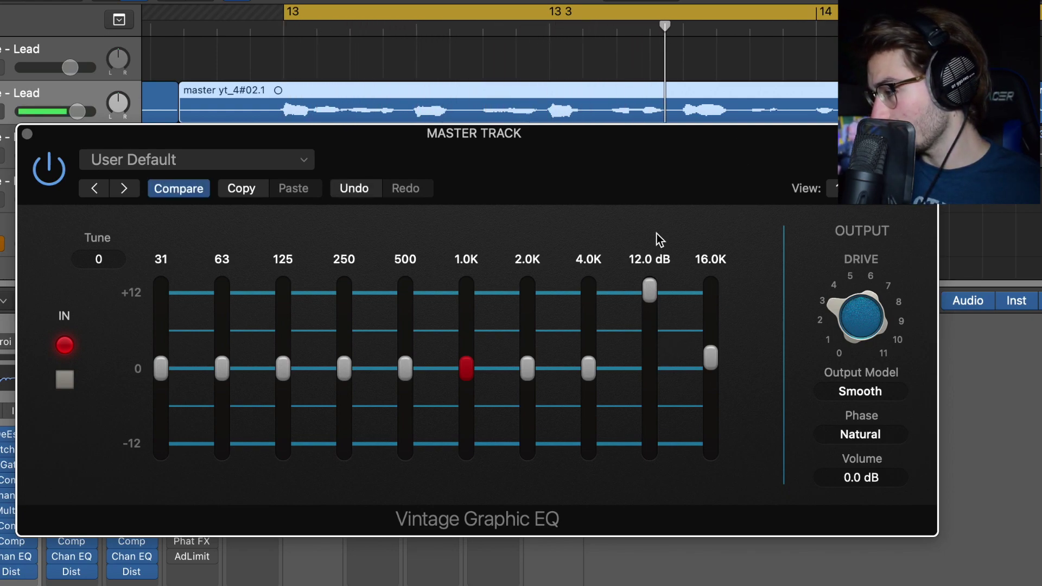
pyautogui.moveTo(650, 293); pyautogui.dragTo(640, 345)
pyautogui.moveTo(711, 356)
pyautogui.mouseDown()
pyautogui.moveTo(718, 253)
pyautogui.moveTo(704, 346)
pyautogui.mouseUp()
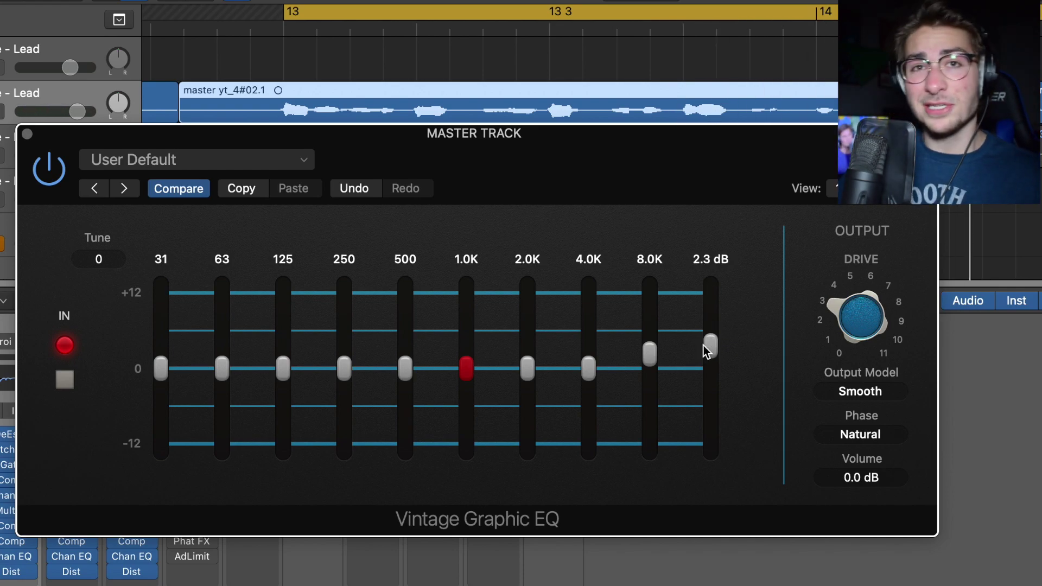
pyautogui.click(871, 392)
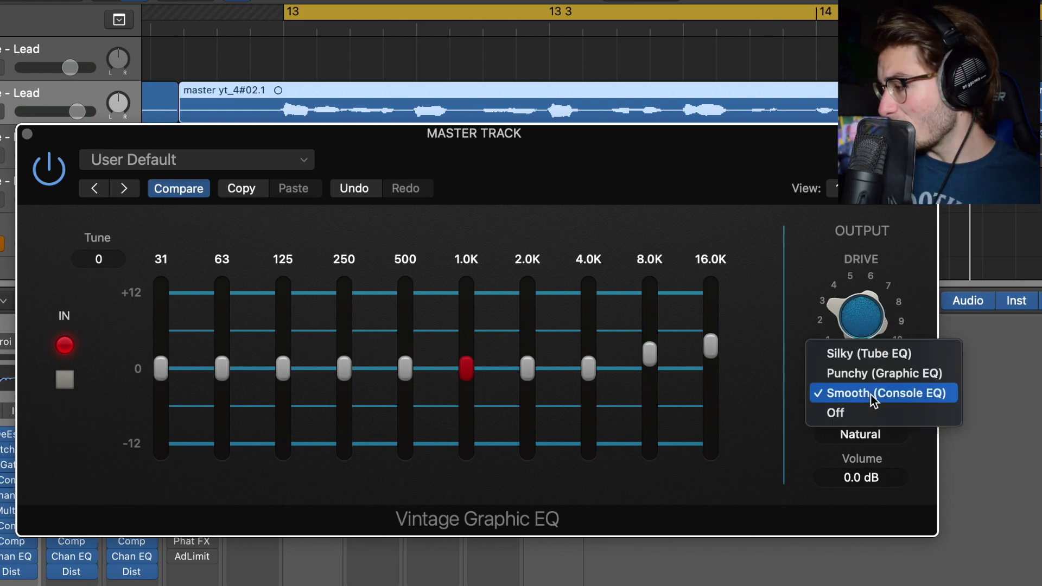
pyautogui.click(871, 395)
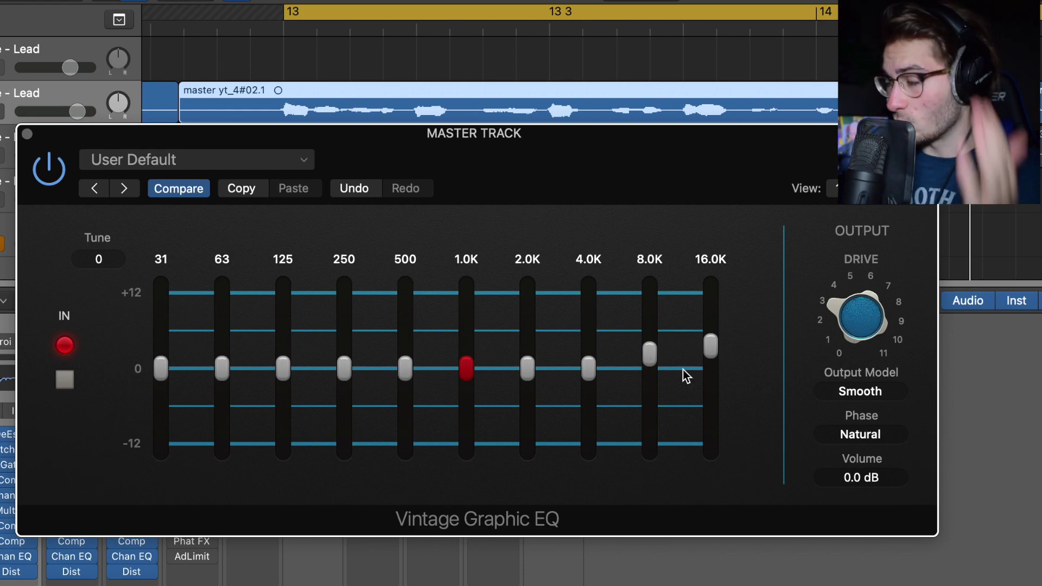
# Play back while raising the output drive to 11.0.
pyautogui.moveTo(843, 324)
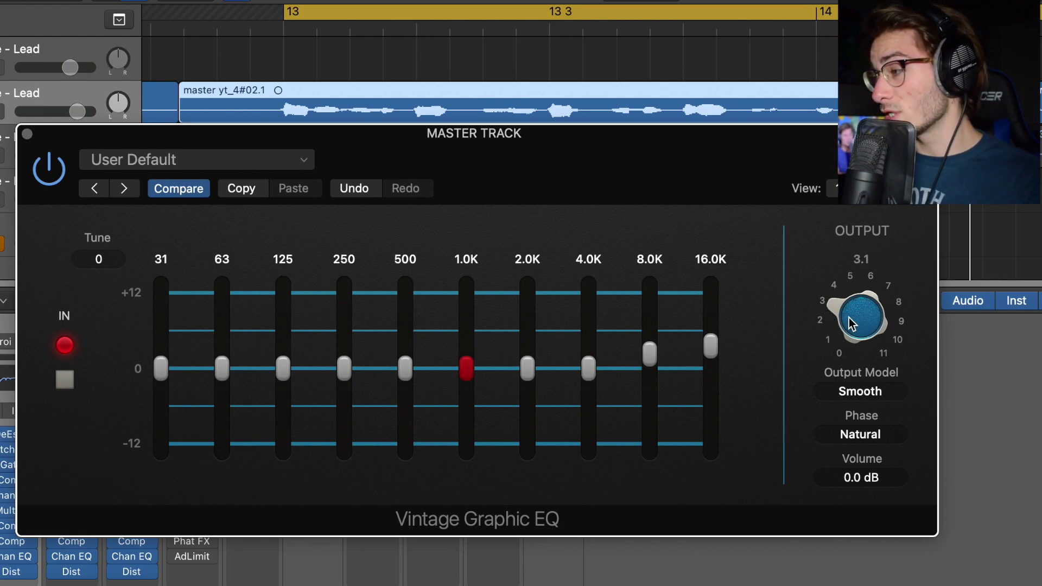
pyautogui.press('space')
pyautogui.moveTo(849, 317); pyautogui.dragTo(849, 260)
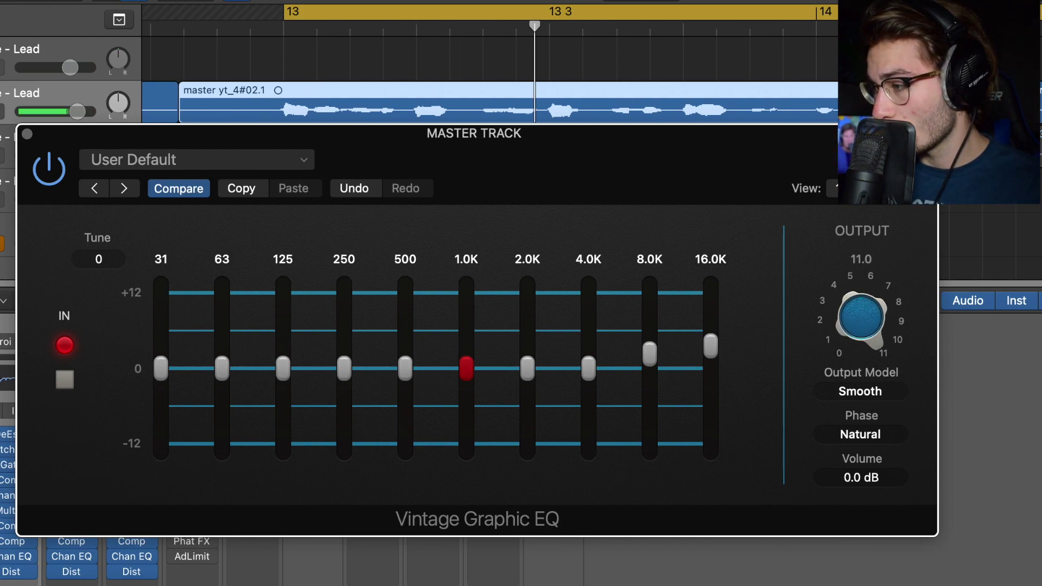
pyautogui.moveTo(864, 318)
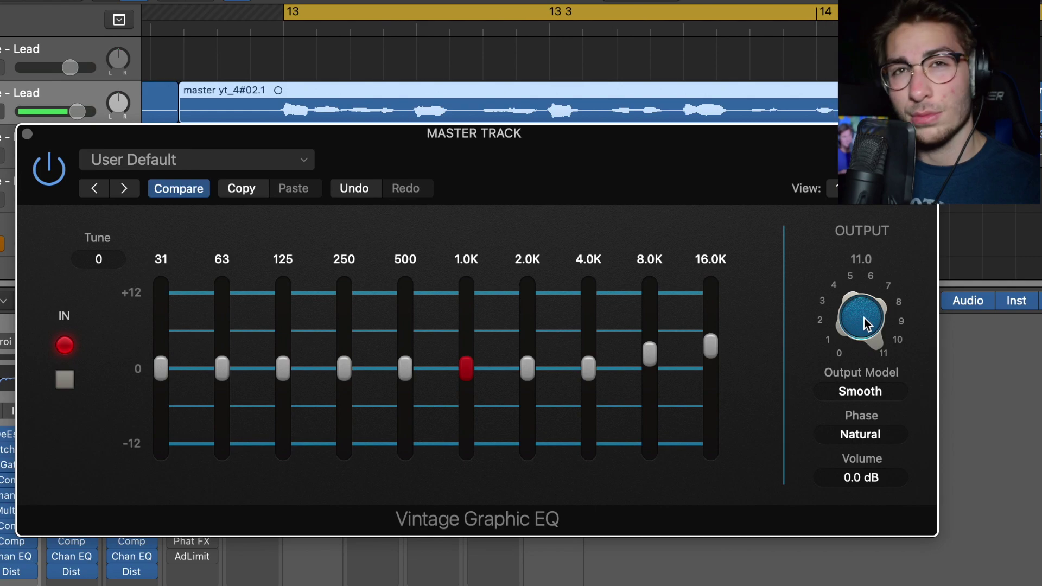
pyautogui.press('space')
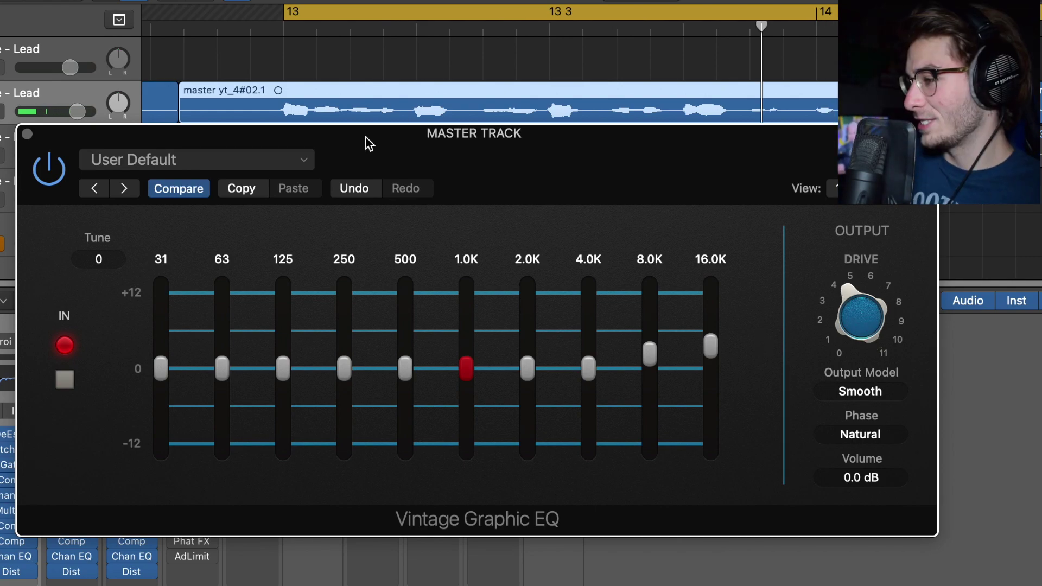
# Insert a stereo Multipressor on the master track after the Vintage Graphic EQ.
pyautogui.click(25, 138)
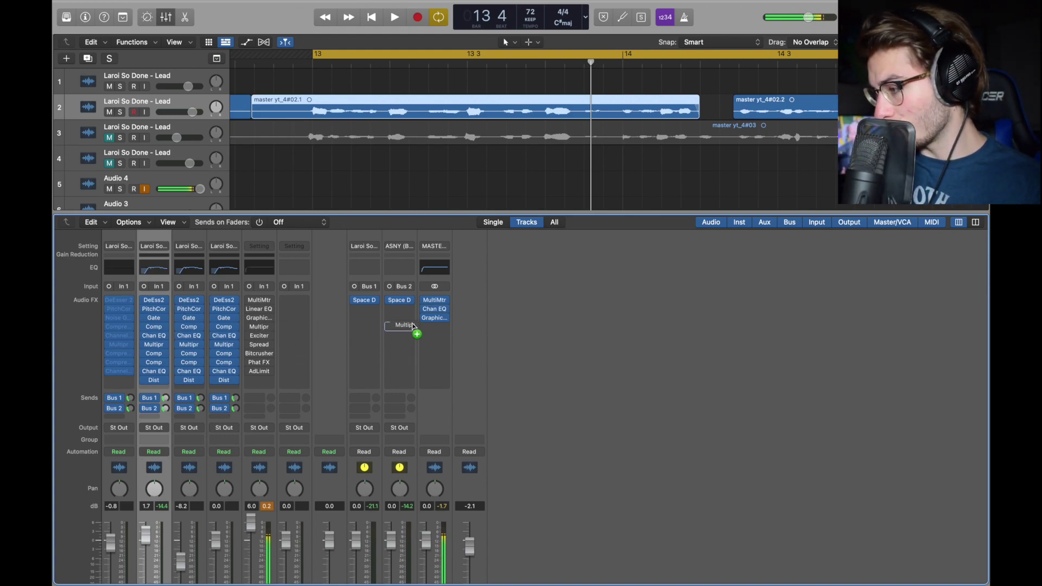
pyautogui.click(437, 326)
pyautogui.moveTo(483, 449)
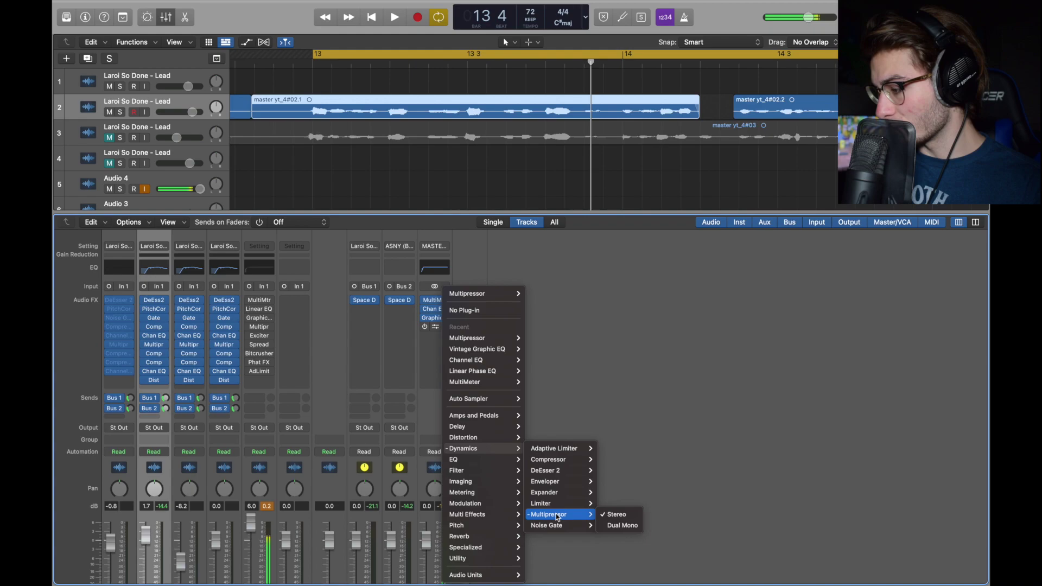
pyautogui.click(619, 514)
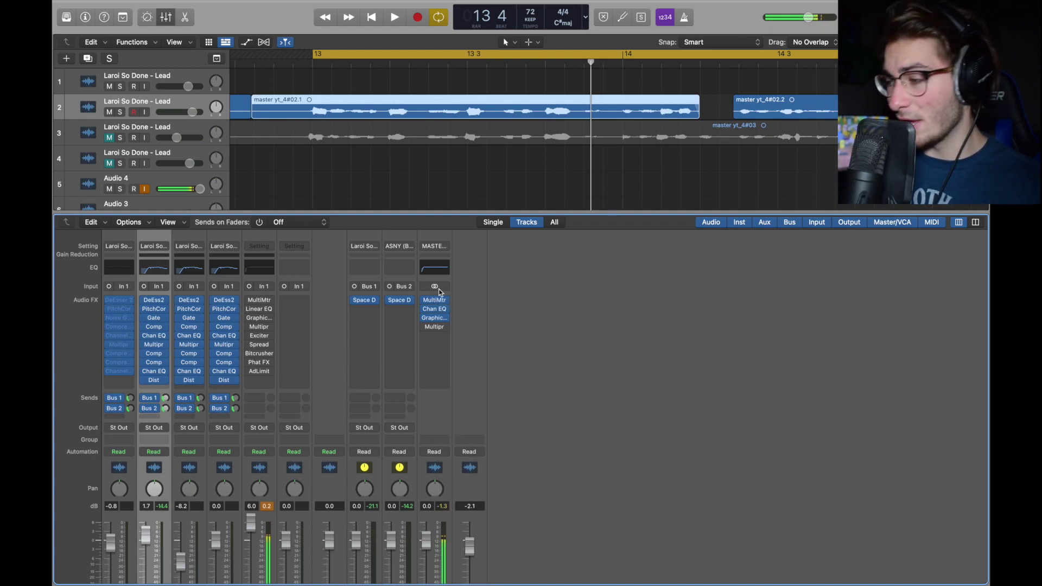
pyautogui.click(433, 328)
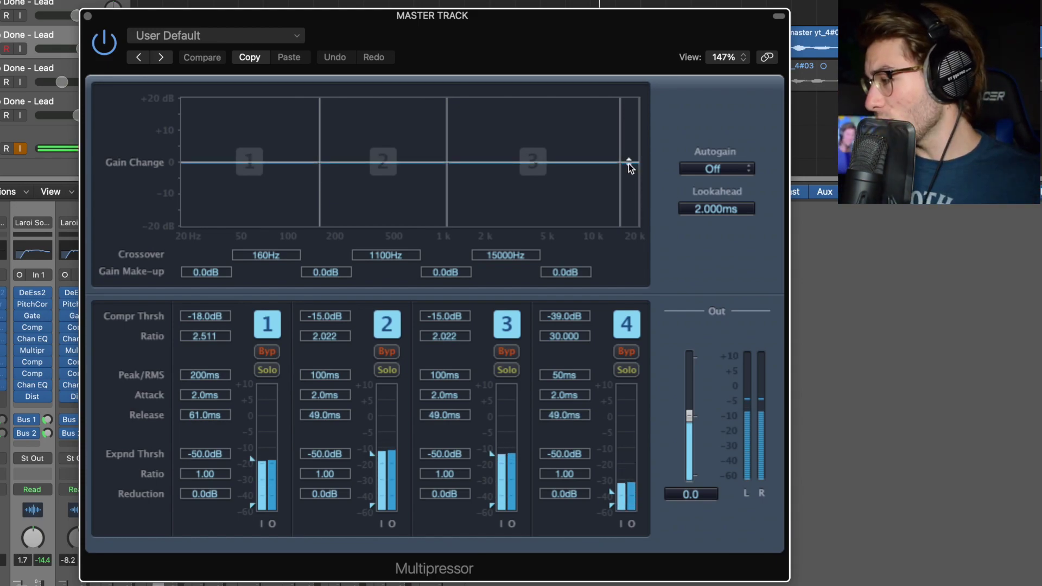
# Set band 4's threshold to -36 dB, edit its ratio, and lower the output to -2.0 dB.
pyautogui.click(506, 254)
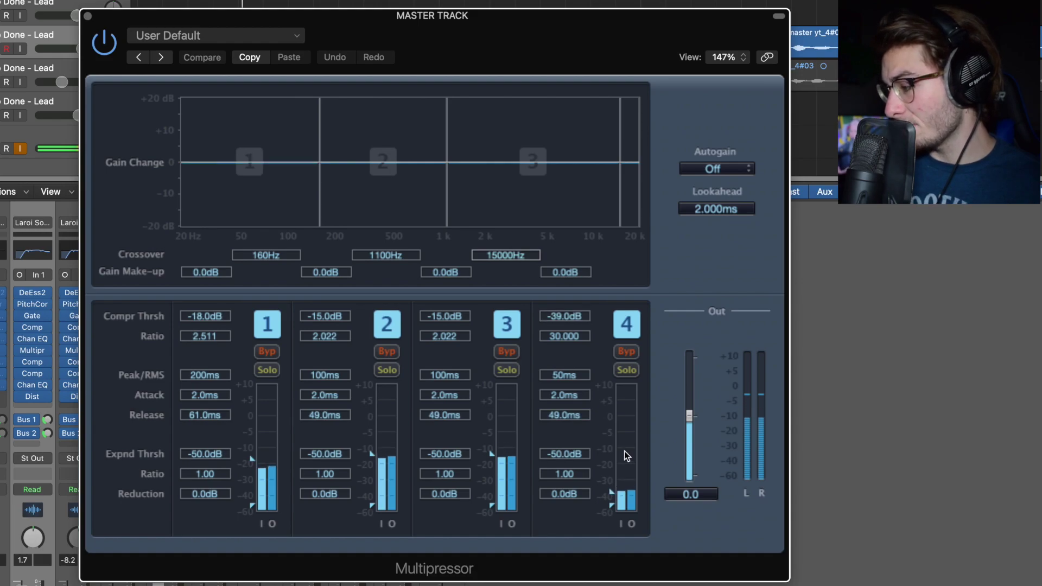
pyautogui.moveTo(610, 494)
pyautogui.mouseDown()
pyautogui.moveTo(597, 379)
pyautogui.moveTo(595, 535)
pyautogui.moveTo(600, 459)
pyautogui.moveTo(598, 488)
pyautogui.mouseUp()
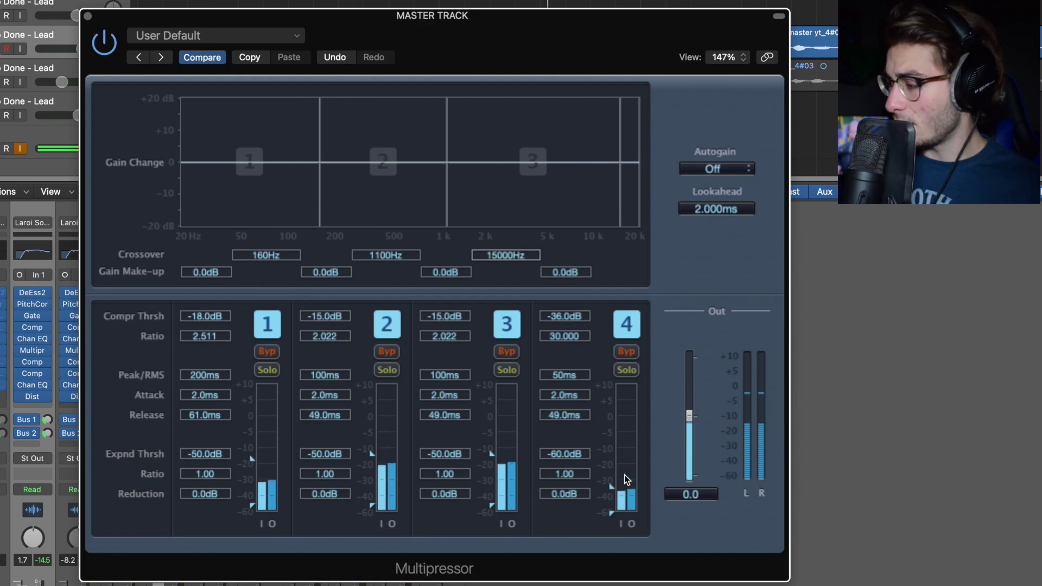
pyautogui.doubleClick(568, 335)
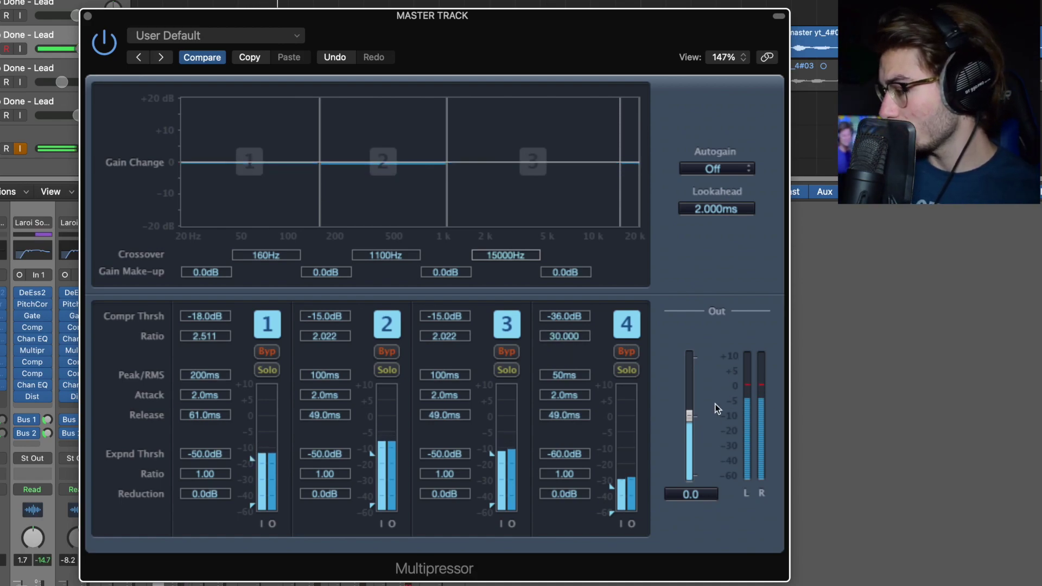
pyautogui.moveTo(693, 416); pyautogui.dragTo(692, 422)
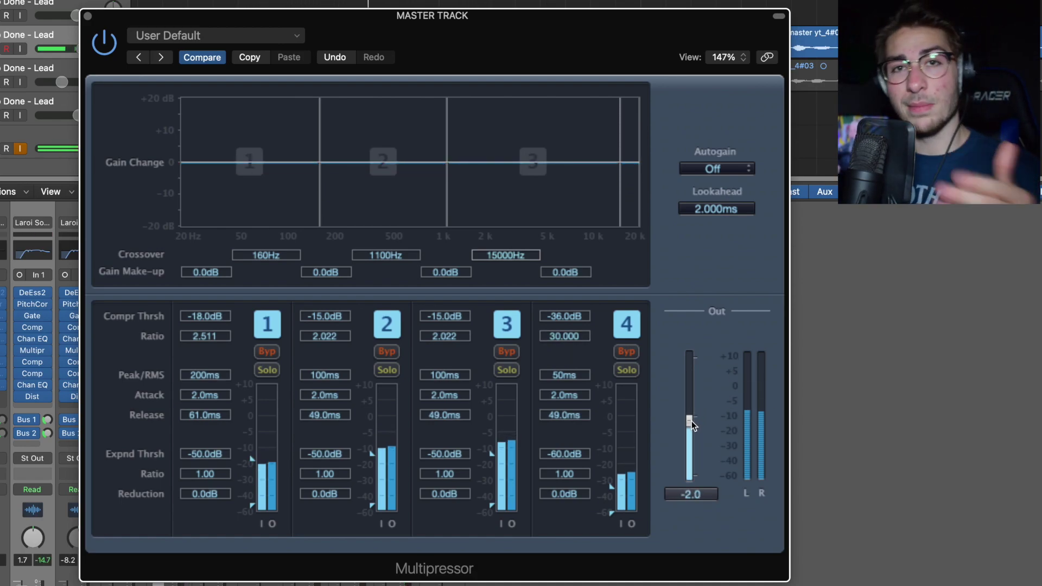
pyautogui.click(88, 16)
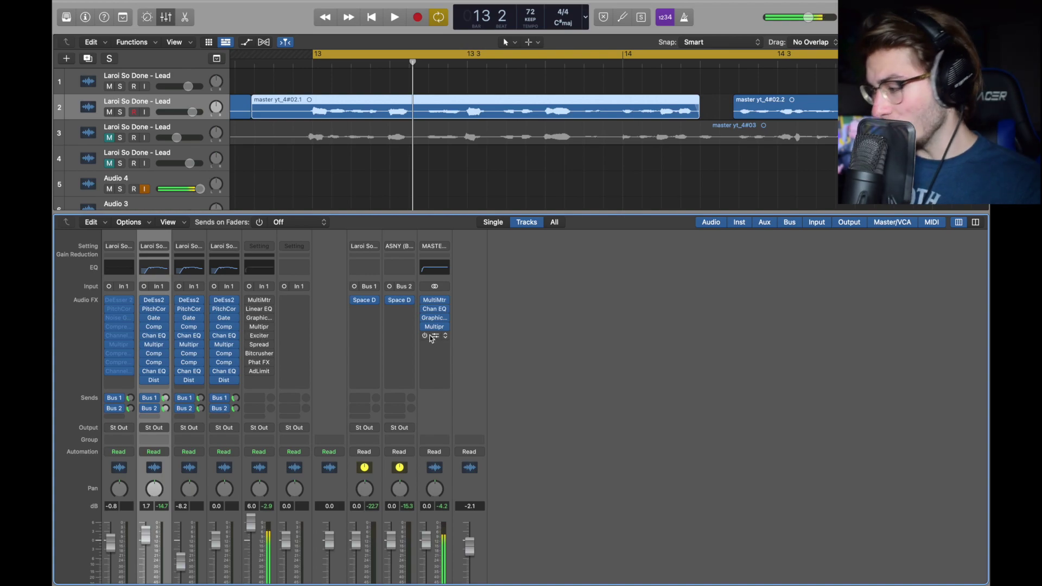
# Insert a stereo Exciter in the master's next slot.
pyautogui.click(447, 336)
pyautogui.moveTo(480, 345)
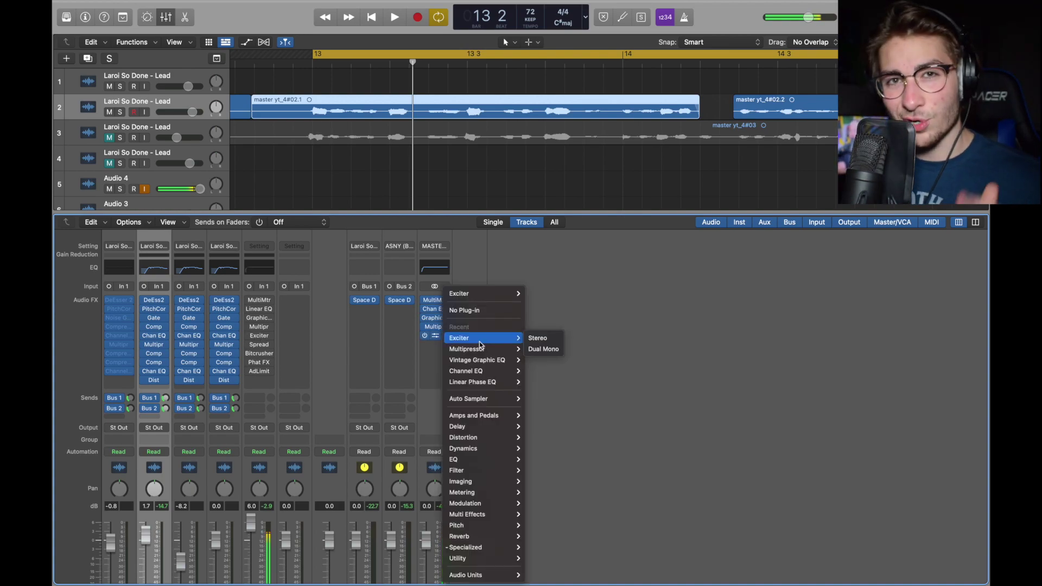
pyautogui.moveTo(466, 547)
pyautogui.moveTo(541, 547)
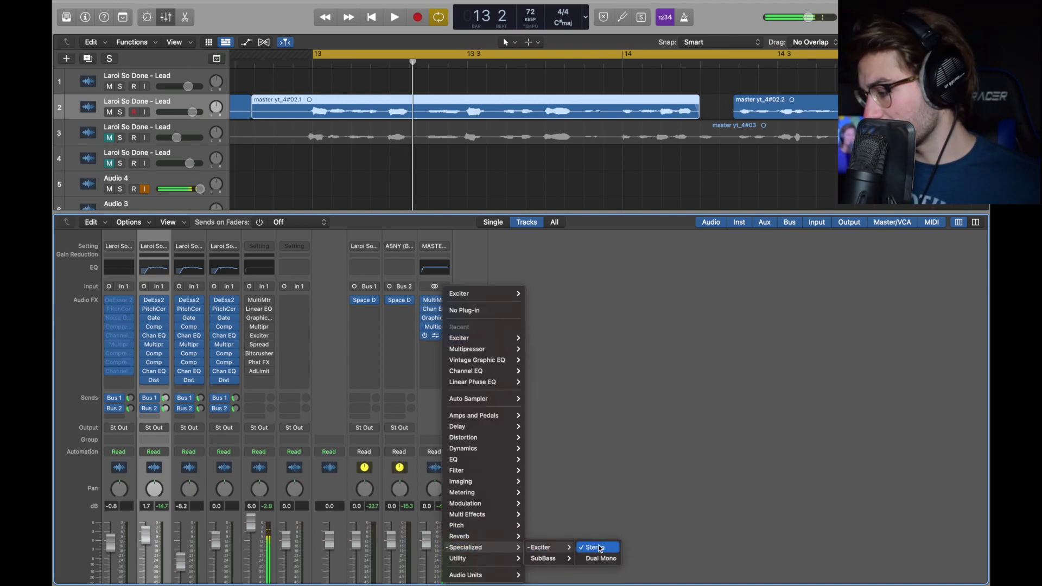
pyautogui.click(595, 548)
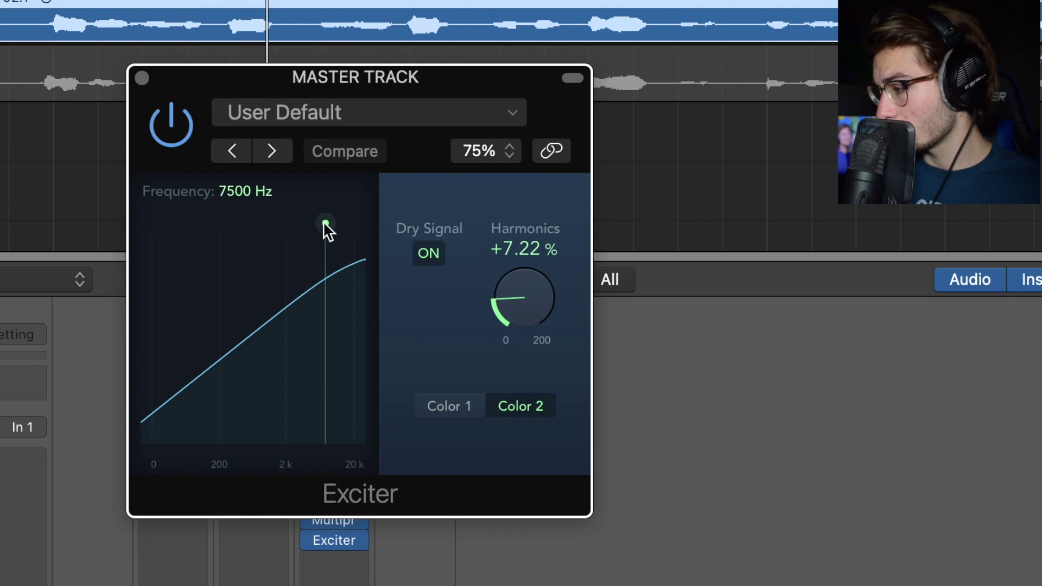
# Set the Exciter to 7900 Hz with 8% harmonics, comparing Color 1 and Color 2.
pyautogui.moveTo(326, 223); pyautogui.dragTo(327, 163)
pyautogui.moveTo(508, 291); pyautogui.dragTo(527, 6)
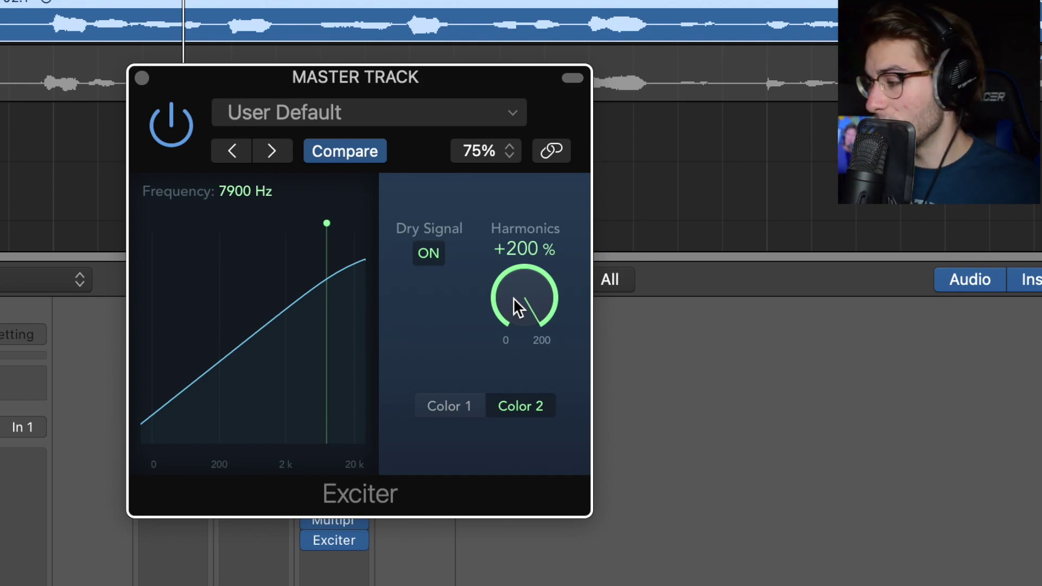
pyautogui.moveTo(514, 297); pyautogui.dragTo(236, 142)
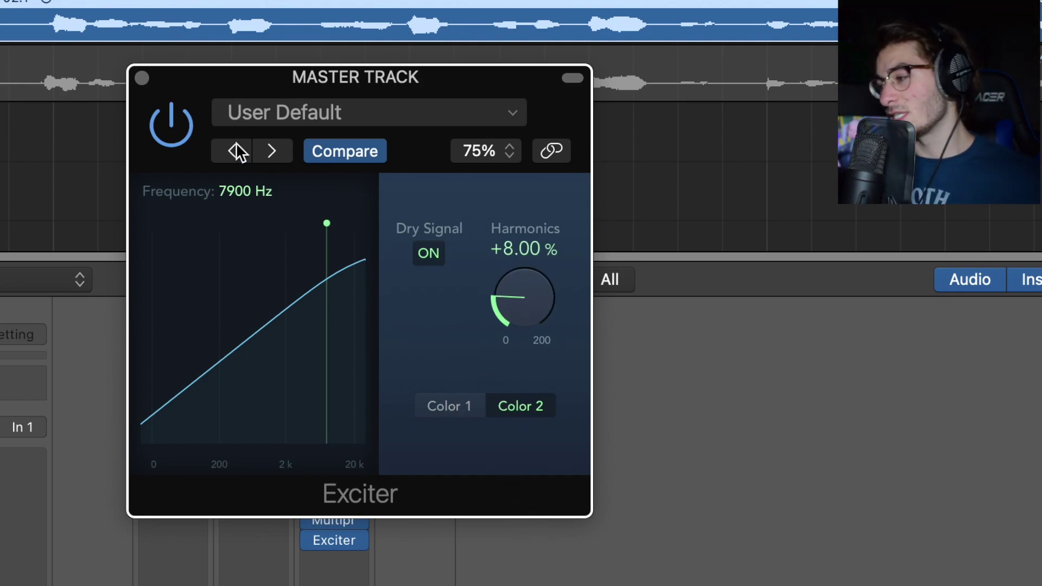
pyautogui.click(467, 409)
pyautogui.click(535, 411)
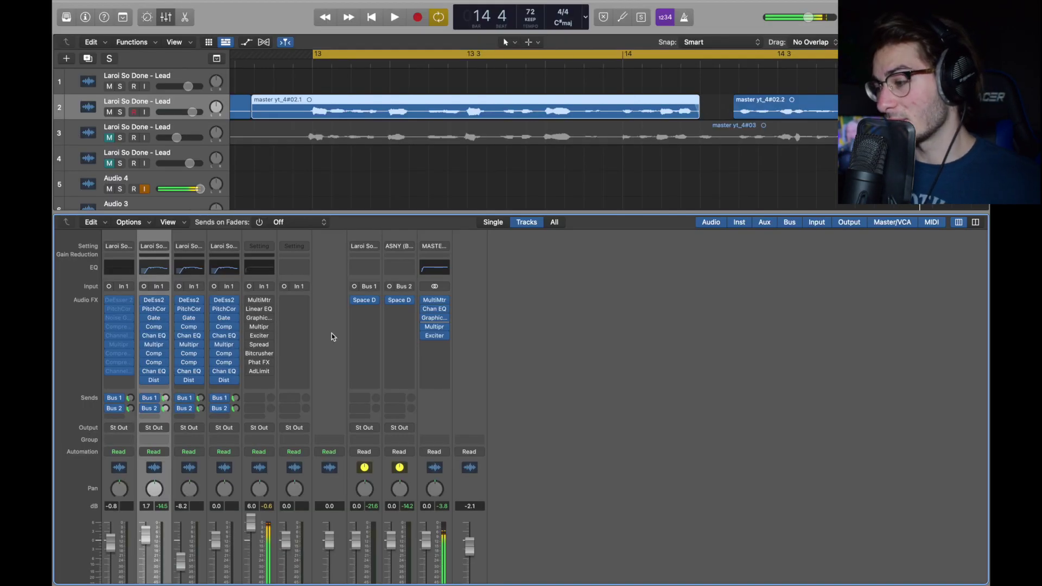
# Insert a stereo Stereo Spread after the Exciter on the master track.
pyautogui.moveTo(259, 345); pyautogui.dragTo(285, 346)
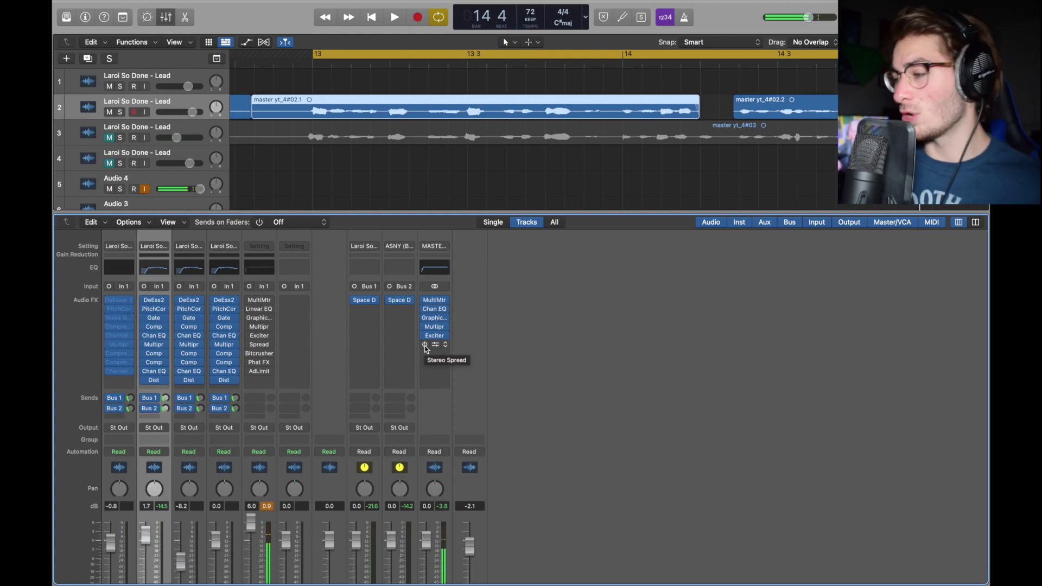
pyautogui.click(445, 345)
pyautogui.moveTo(478, 482)
pyautogui.moveTo(581, 503)
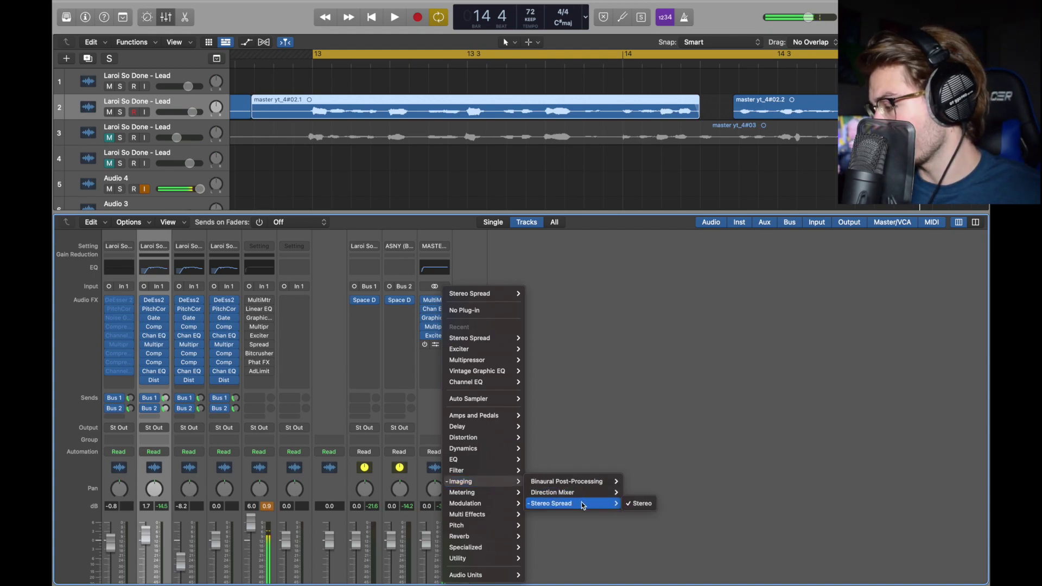
pyautogui.click(637, 505)
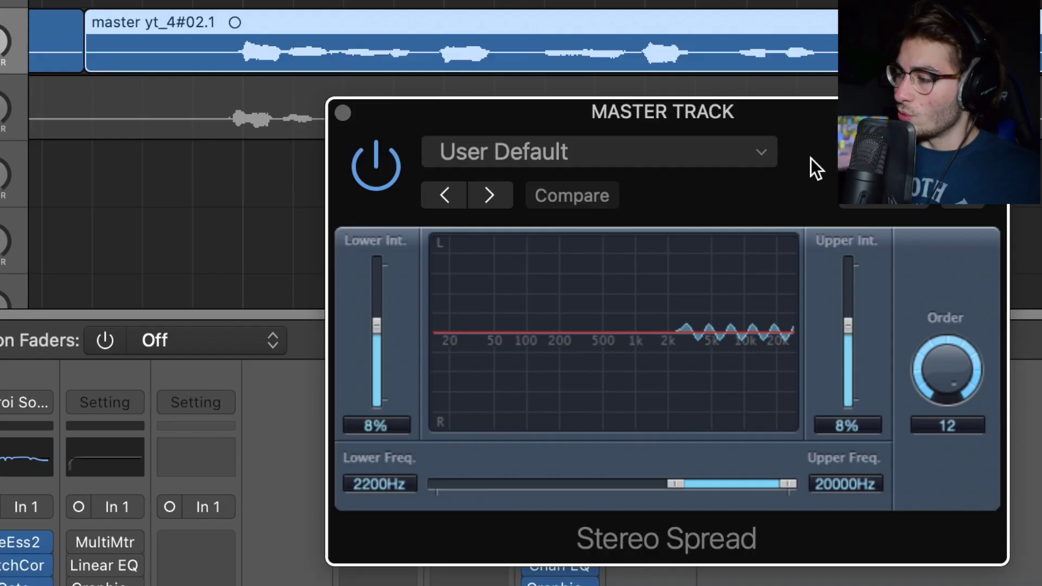
pyautogui.moveTo(811, 158); pyautogui.dragTo(557, 119)
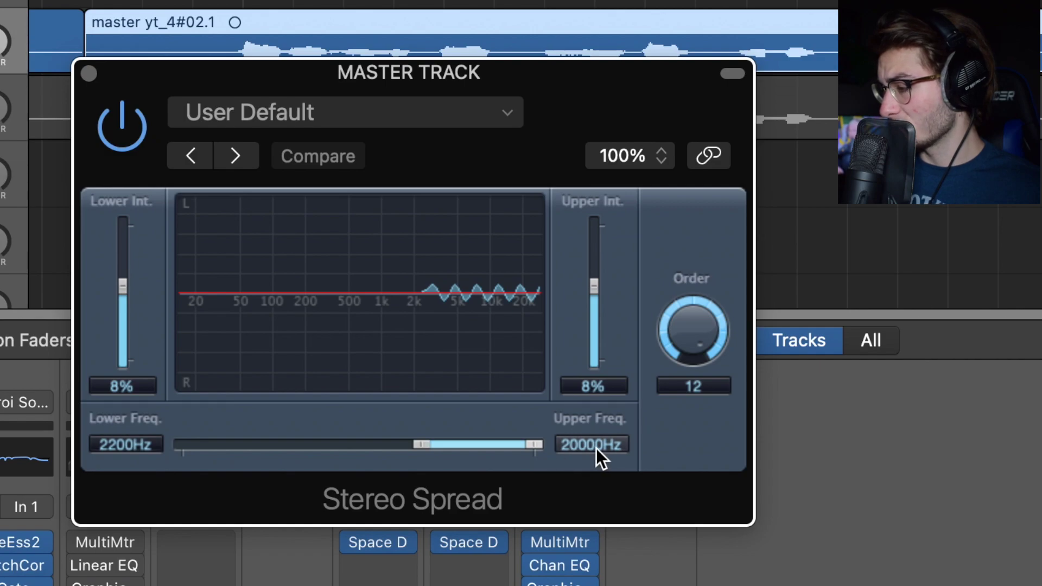
# Set Stereo Spread lower and upper intensity to 8% each.
pyautogui.moveTo(122, 291); pyautogui.dragTo(123, 295)
pyautogui.click(591, 283)
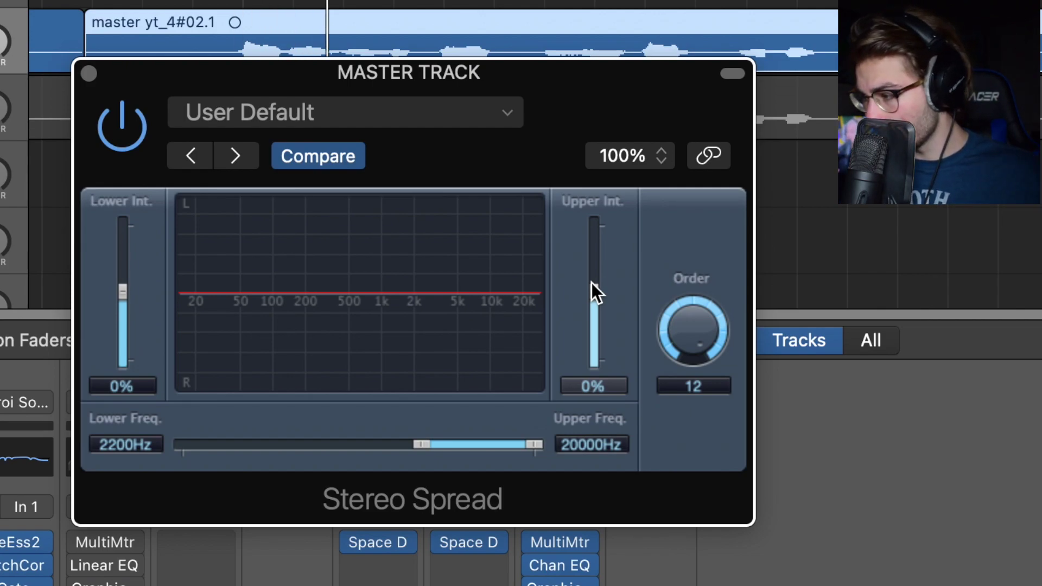
pyautogui.moveTo(592, 285); pyautogui.dragTo(595, 100)
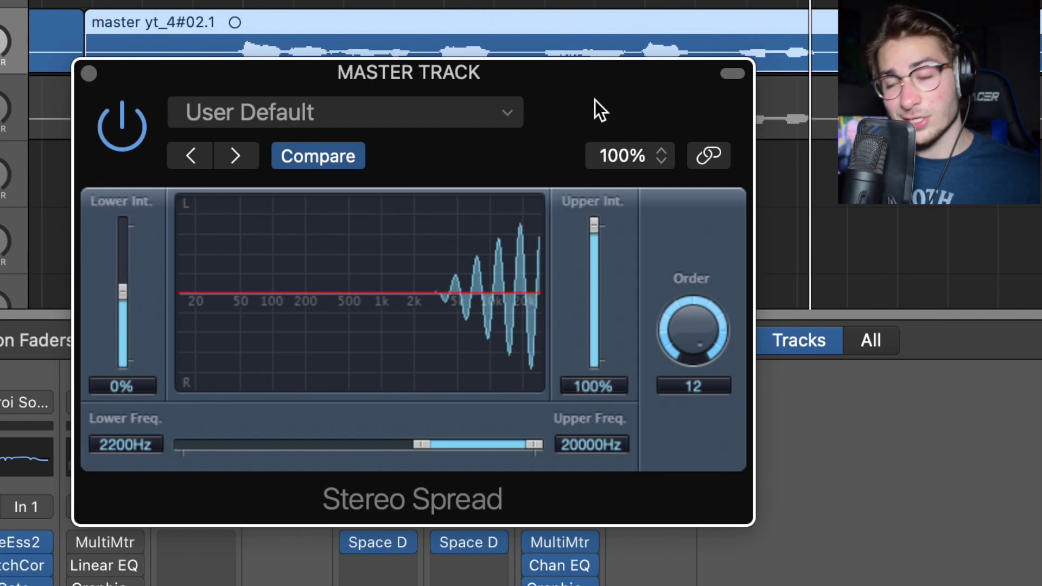
pyautogui.moveTo(122, 293)
pyautogui.mouseDown()
pyautogui.moveTo(120, 101)
pyautogui.moveTo(120, 291)
pyautogui.mouseUp()
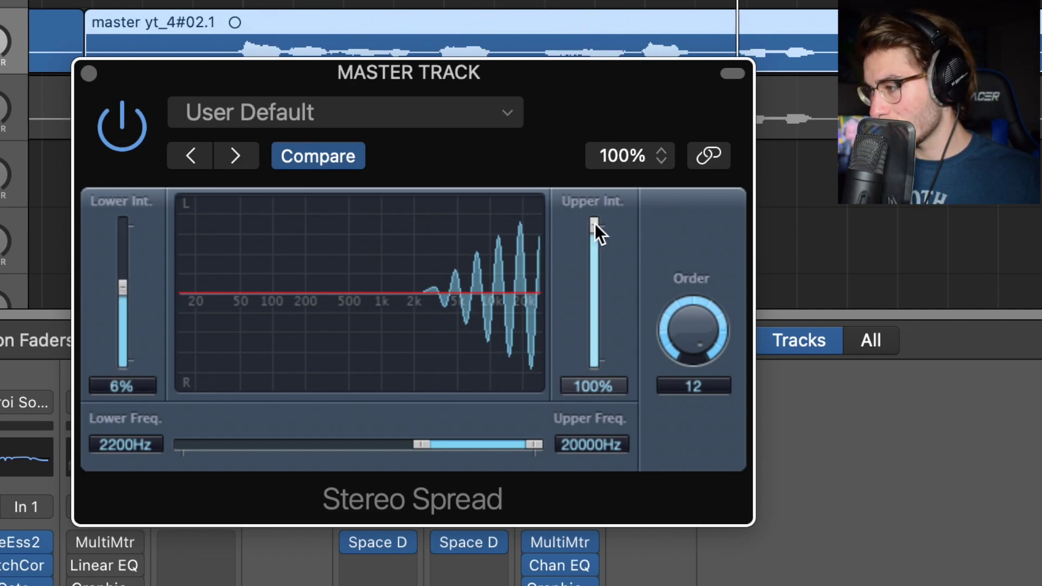
pyautogui.moveTo(595, 224); pyautogui.dragTo(590, 285)
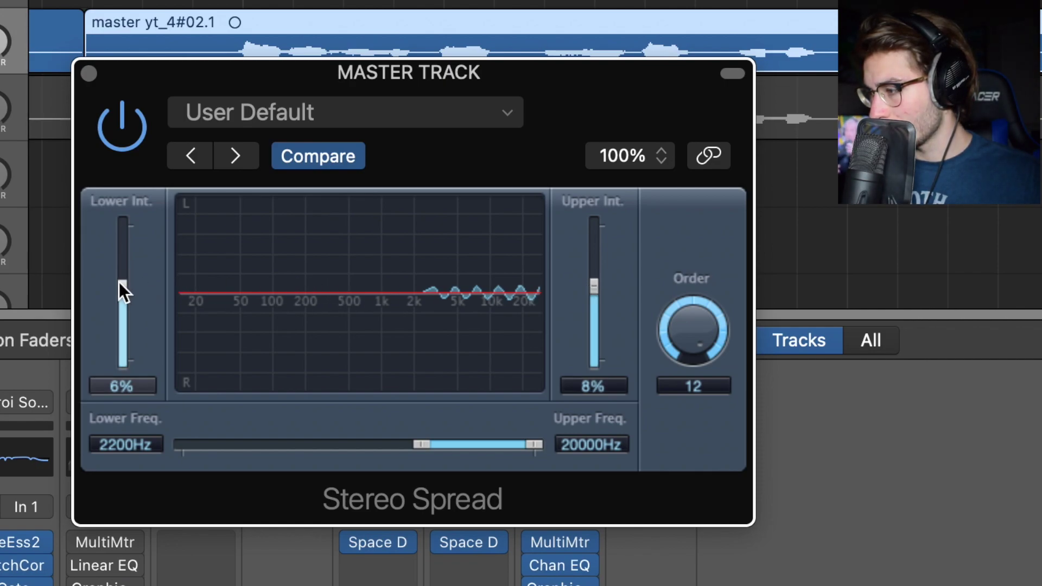
pyautogui.moveTo(119, 282); pyautogui.dragTo(119, 281)
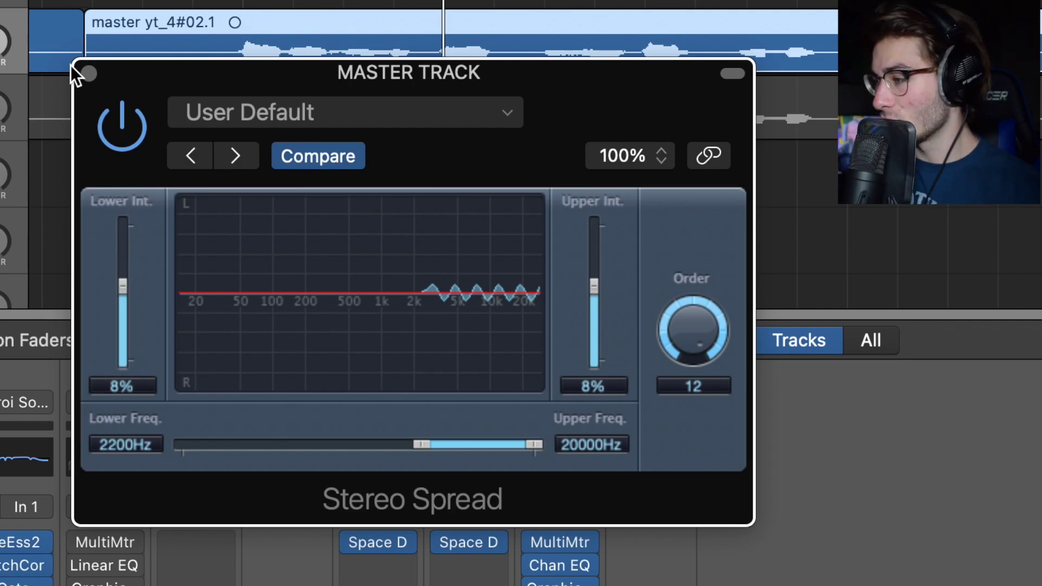
pyautogui.click(88, 74)
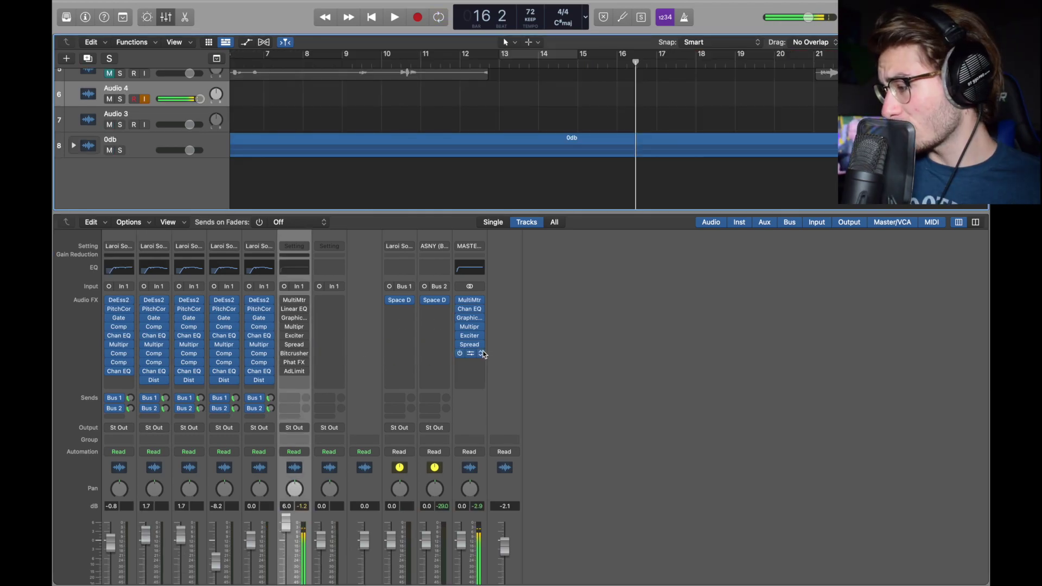
# Insert an active Bitcrusher in the master's next slot.
pyautogui.click(475, 354)
pyautogui.moveTo(505, 438)
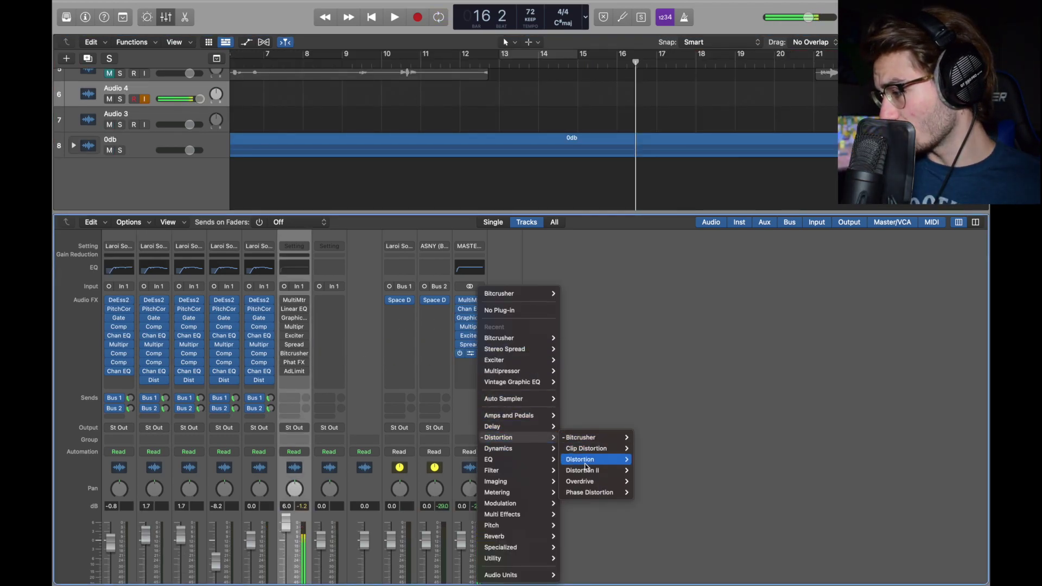
pyautogui.click(654, 437)
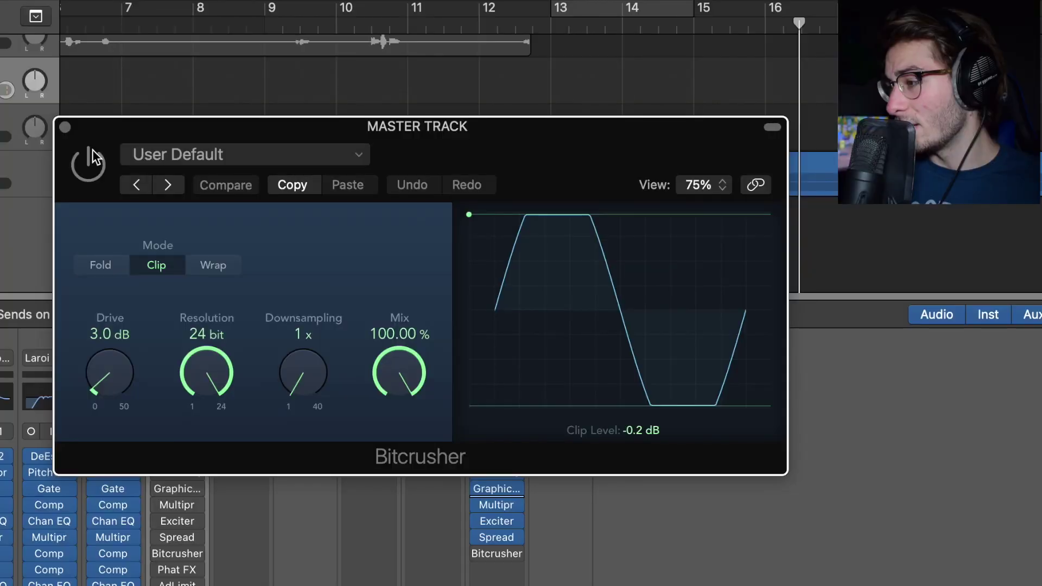
pyautogui.click(88, 163)
pyautogui.click(88, 163)
pyautogui.click(88, 163)
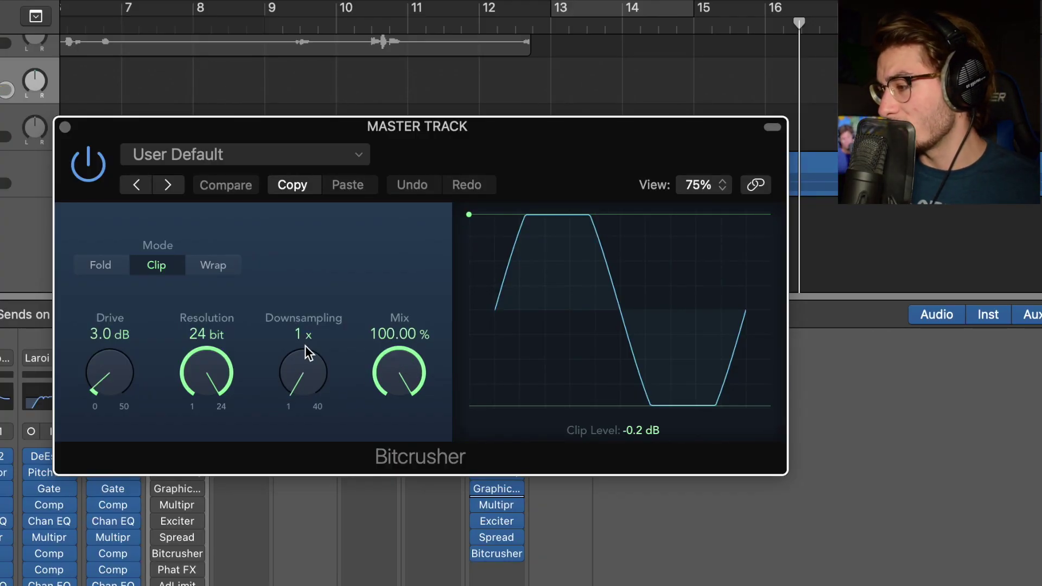
# Audition Bitcrusher resolution, drive and clip level, leaving it at 3.0 dB drive and 24 bit.
pyautogui.moveTo(215, 381); pyautogui.dragTo(190, 510)
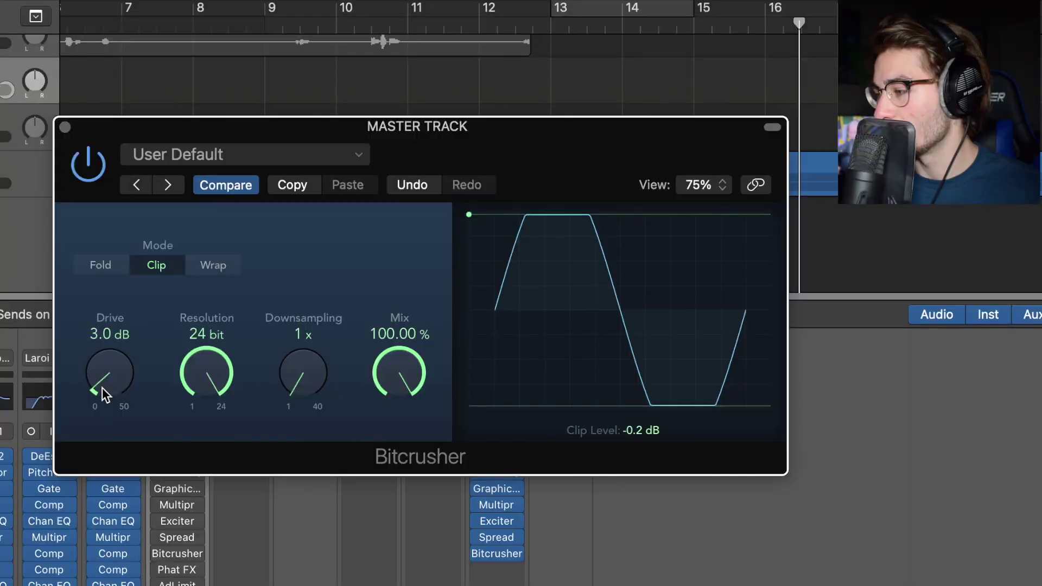
pyautogui.moveTo(102, 387); pyautogui.dragTo(14, 383)
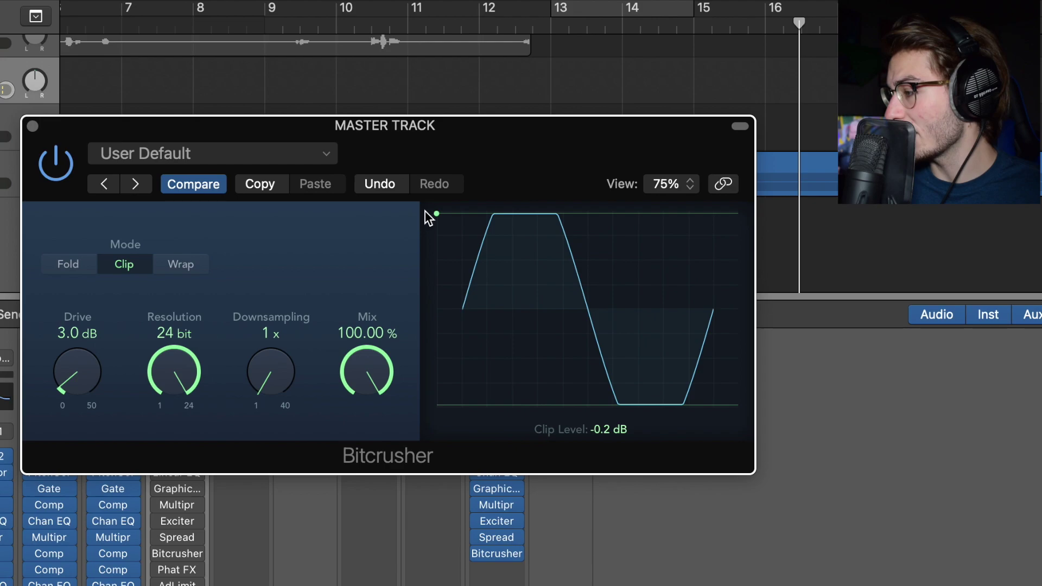
pyautogui.moveTo(437, 214)
pyautogui.mouseDown()
pyautogui.moveTo(436, 230)
pyautogui.moveTo(436, 214)
pyautogui.mouseUp()
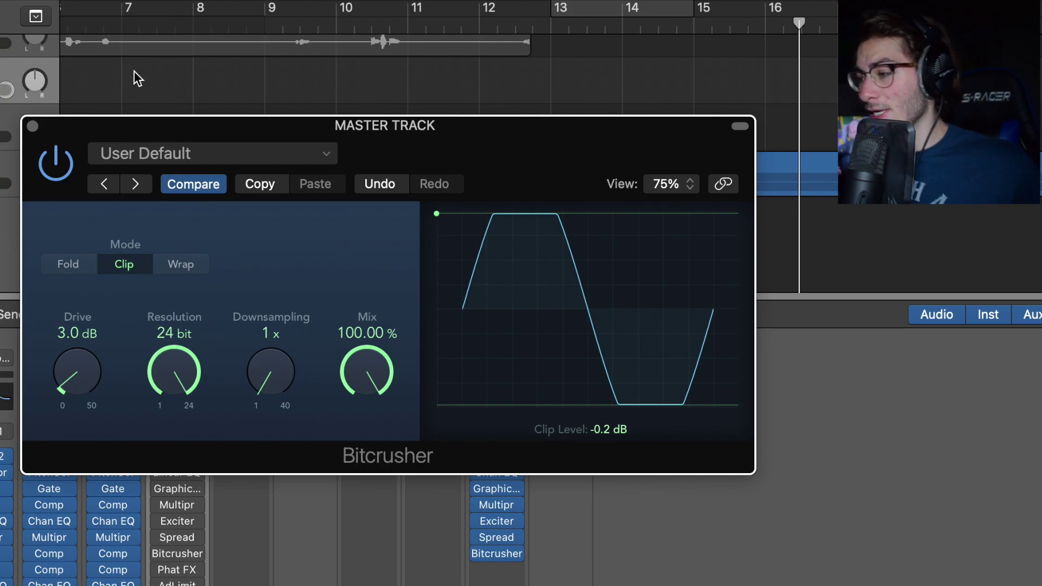
pyautogui.click(32, 127)
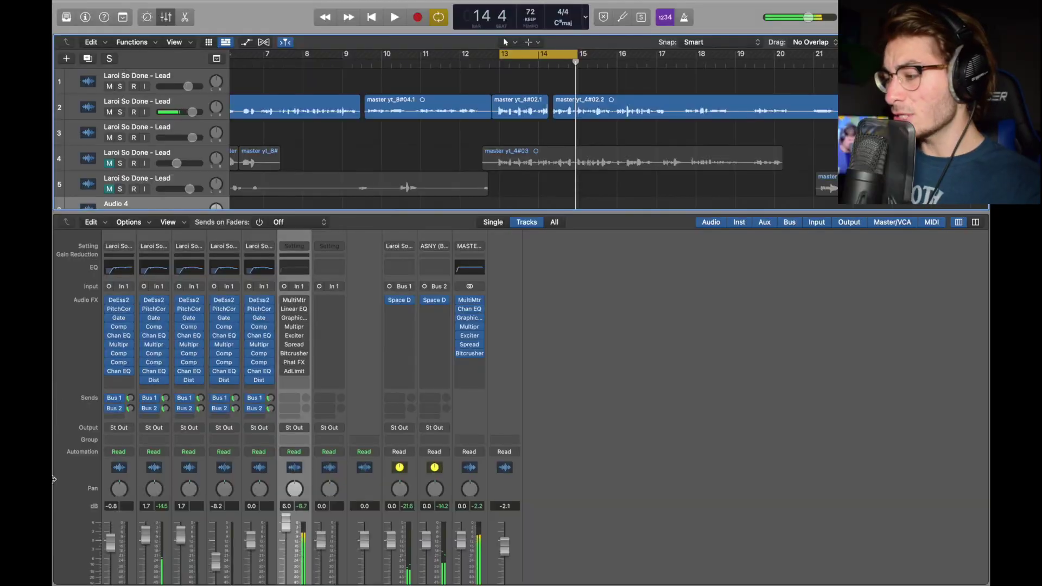
# Insert a stereo Phat FX after the Bitcrusher on the master track.
pyautogui.moveTo(293, 363); pyautogui.dragTo(469, 363)
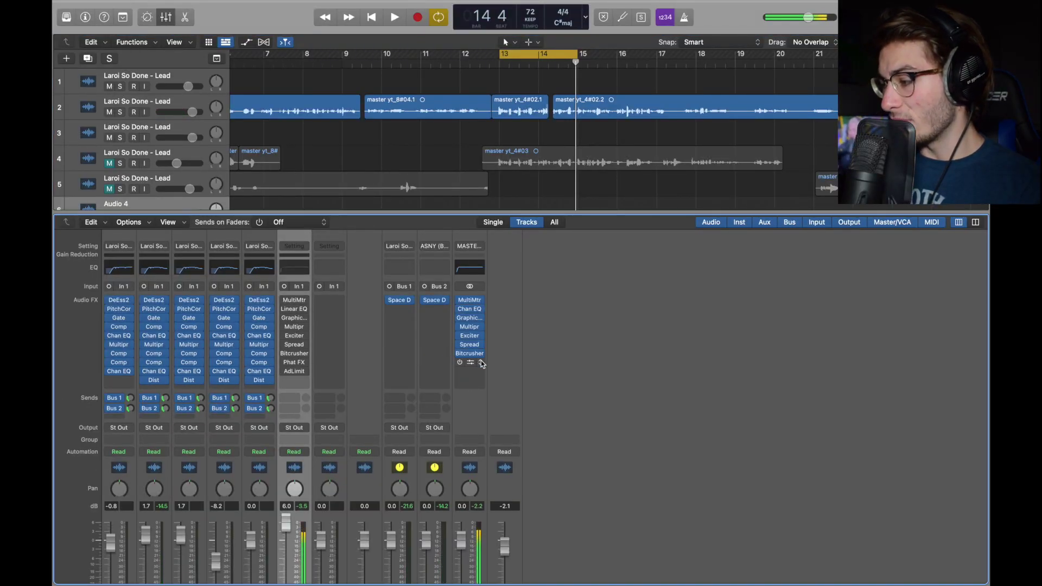
pyautogui.click(482, 364)
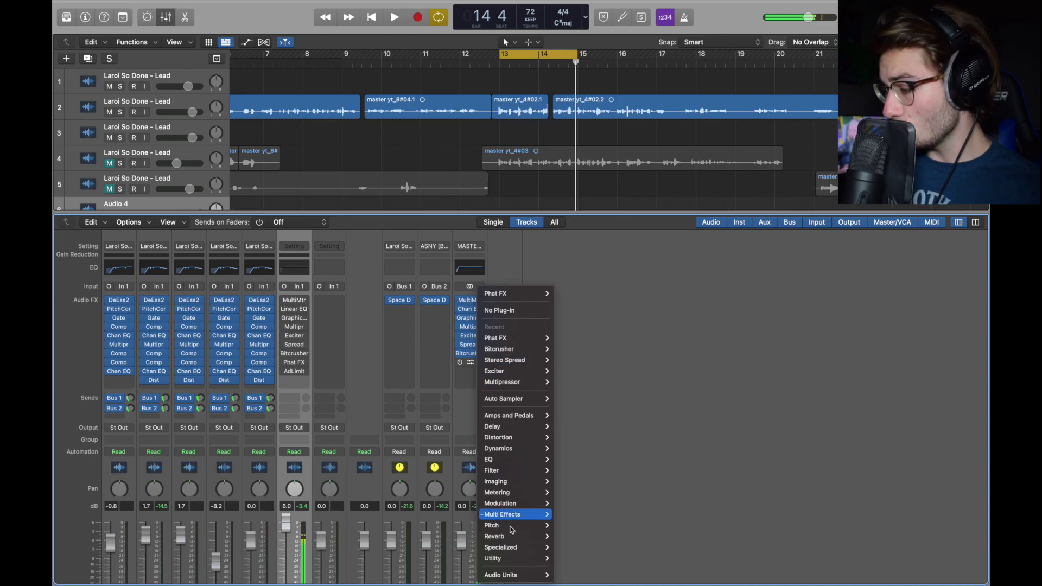
pyautogui.moveTo(516, 514)
pyautogui.click(624, 515)
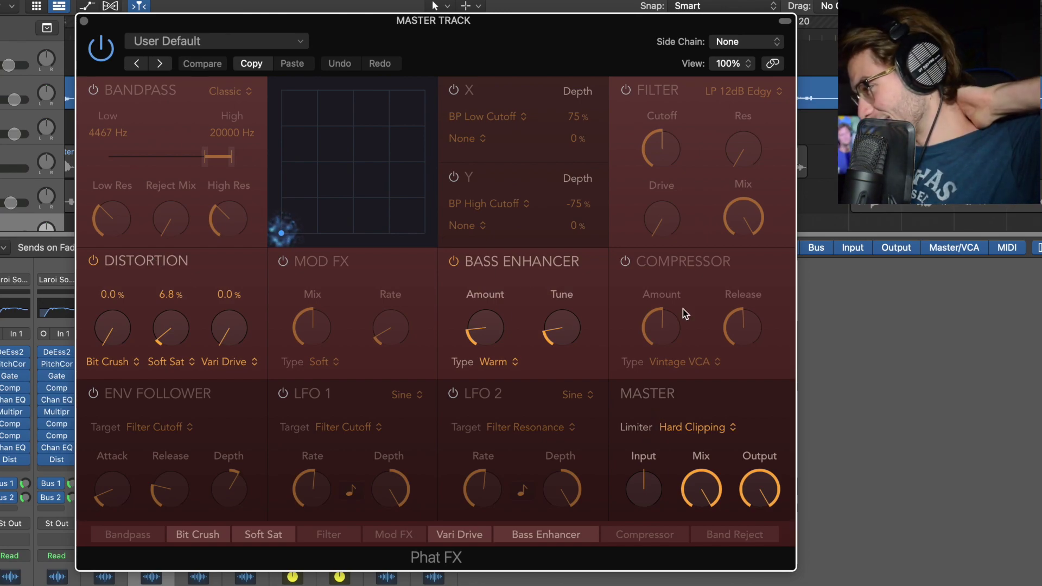
# Keep Soft Saturation distortion in Phat FX and raise its amount to 9.3%.
pyautogui.click(731, 482)
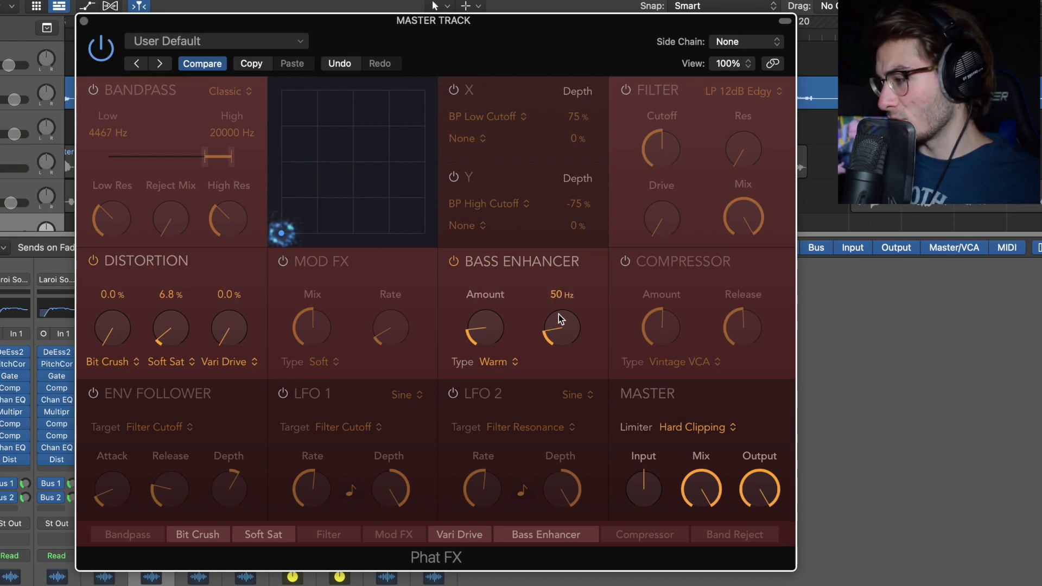
pyautogui.click(179, 367)
pyautogui.click(176, 368)
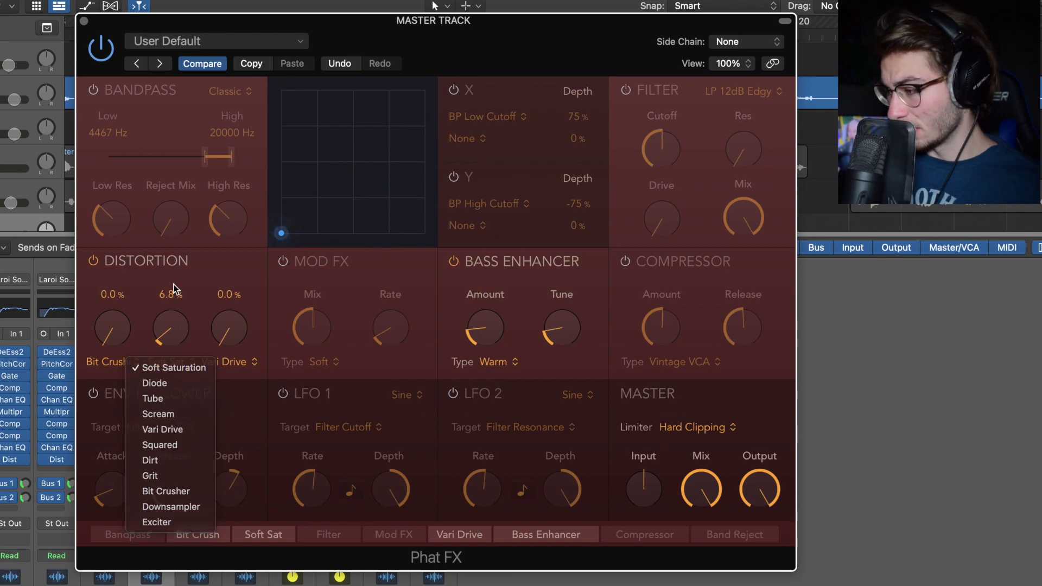
pyautogui.moveTo(167, 325); pyautogui.dragTo(155, 406)
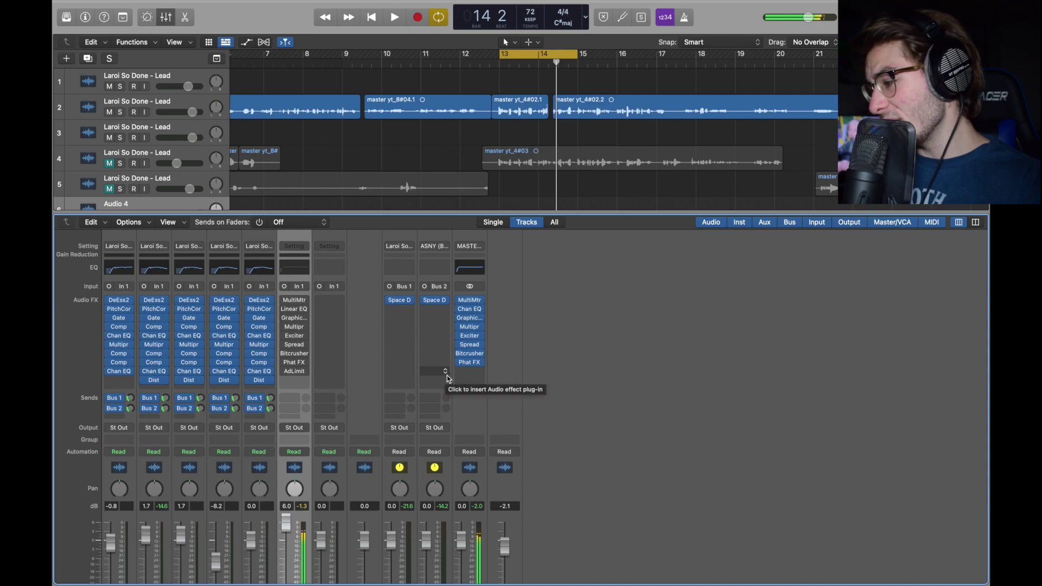
# Insert a stereo Adaptive Limiter on the master after Phat FX, with the MultiMeter open beside it.
pyautogui.click(470, 371)
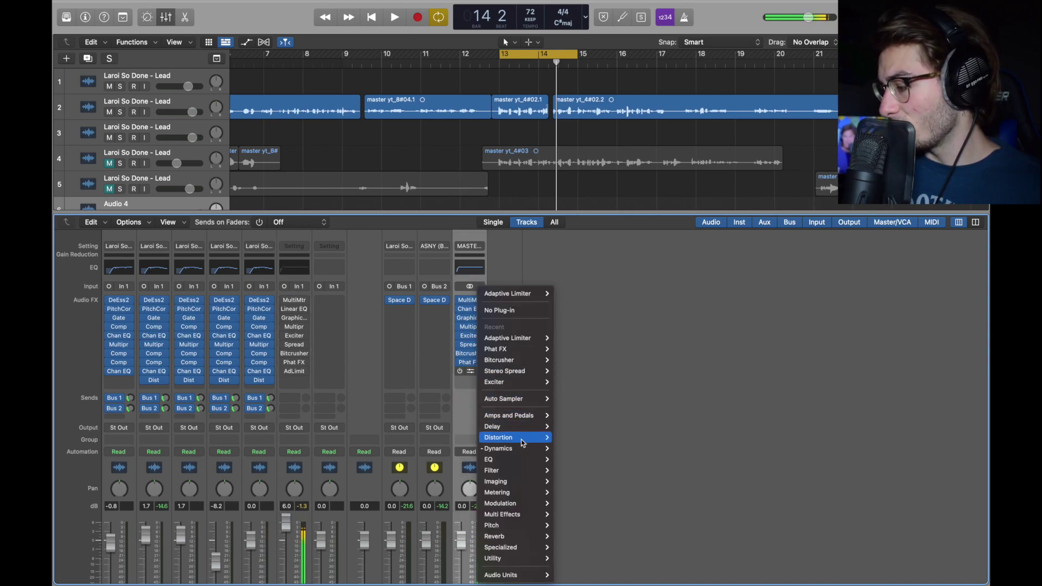
pyautogui.moveTo(516, 449)
pyautogui.moveTo(603, 451)
pyautogui.click(646, 448)
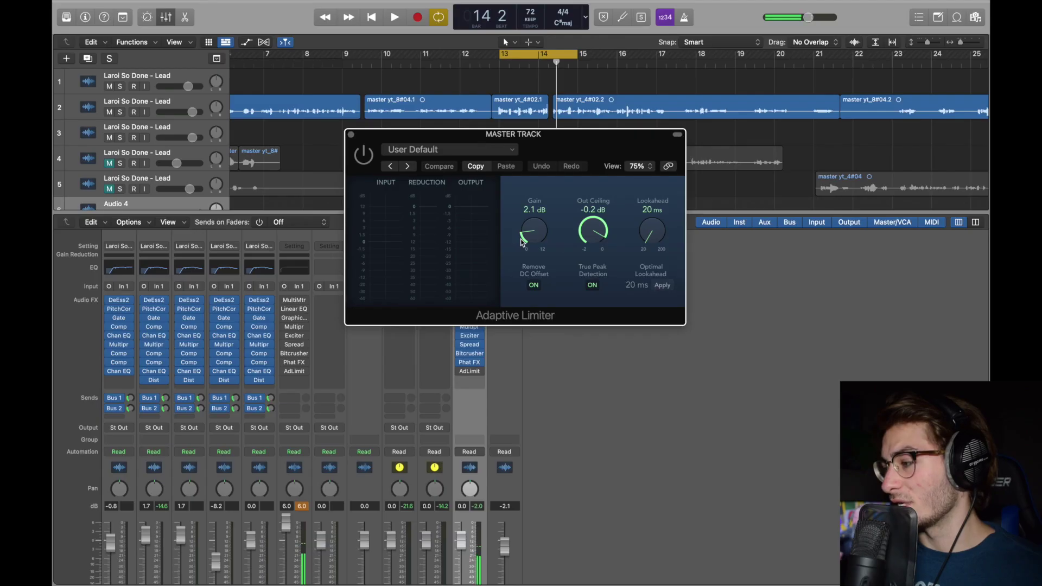
pyautogui.moveTo(524, 106); pyautogui.dragTo(0, 26)
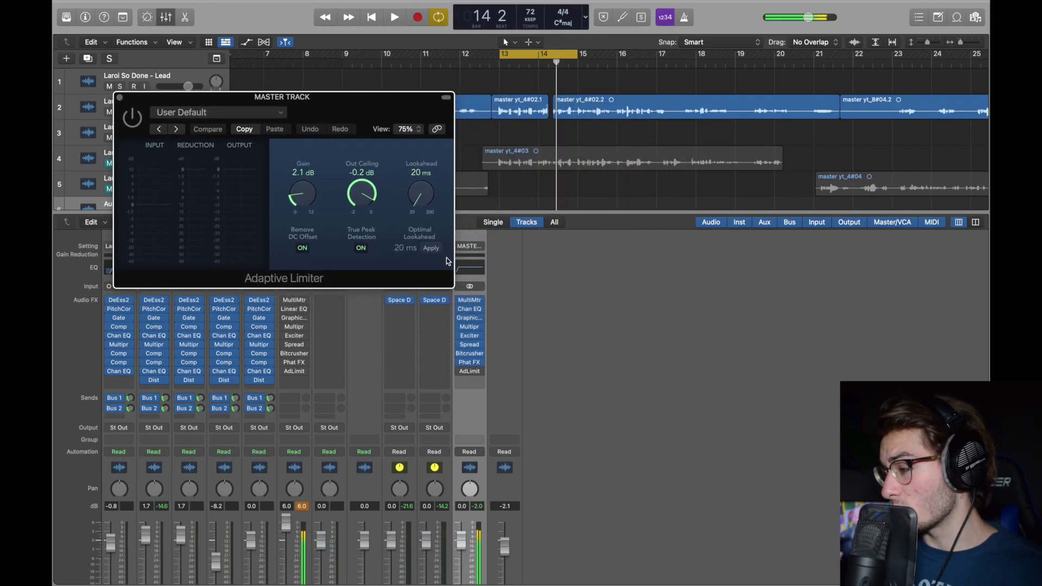
pyautogui.click(469, 300)
pyautogui.moveTo(689, 111); pyautogui.dragTo(730, 67)
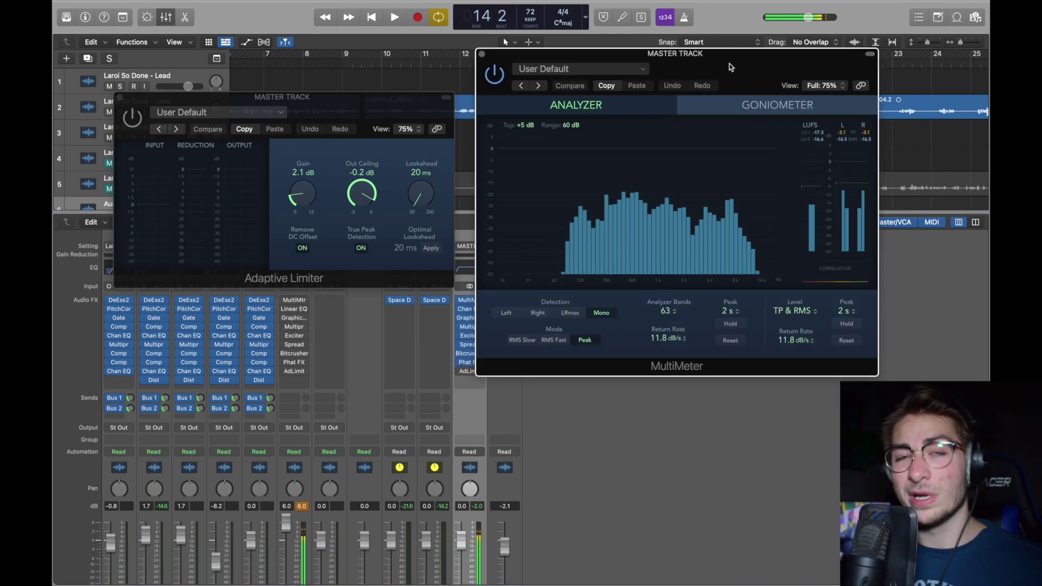
# While playing, raise the limiter gain to 12.0 dB and set the output ceiling to -1.0 dB.
pyautogui.press('space')
pyautogui.moveTo(300, 187); pyautogui.dragTo(296, 148)
pyautogui.moveTo(362, 144); pyautogui.dragTo(360, 248)
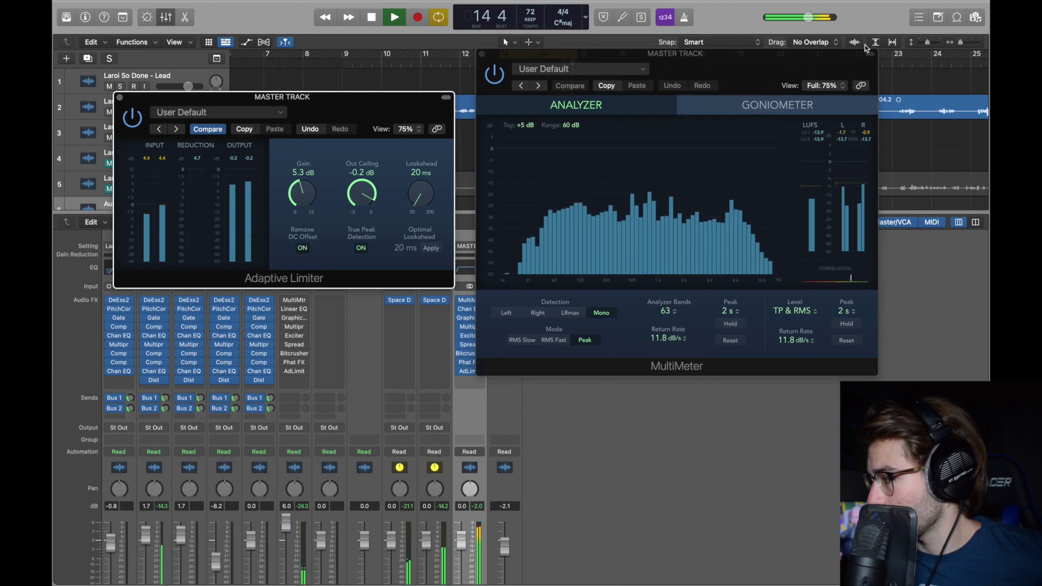
pyautogui.press('space')
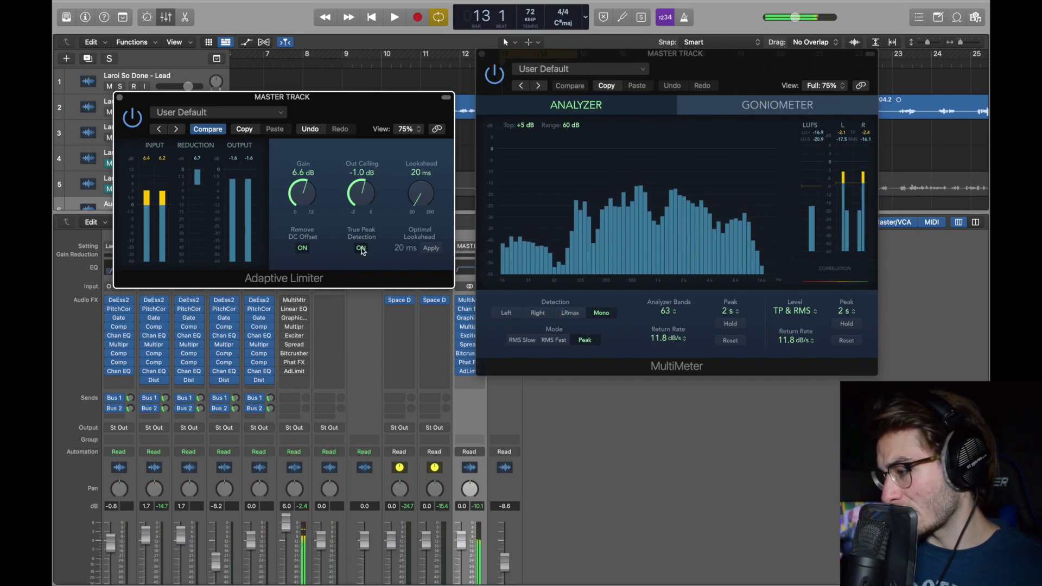
pyautogui.press('space')
pyautogui.click(361, 248)
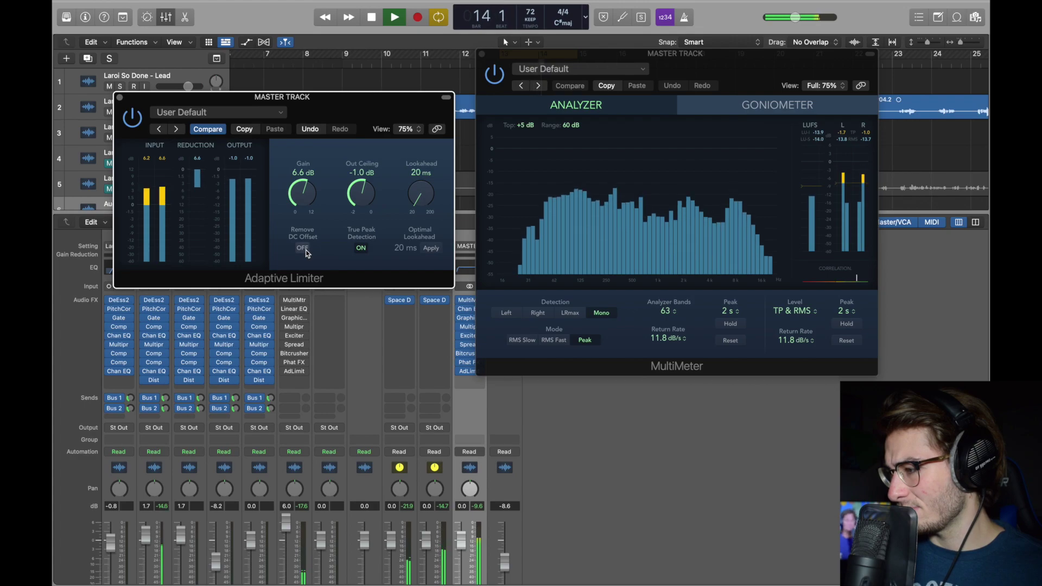
pyautogui.moveTo(296, 165); pyautogui.dragTo(313, 98)
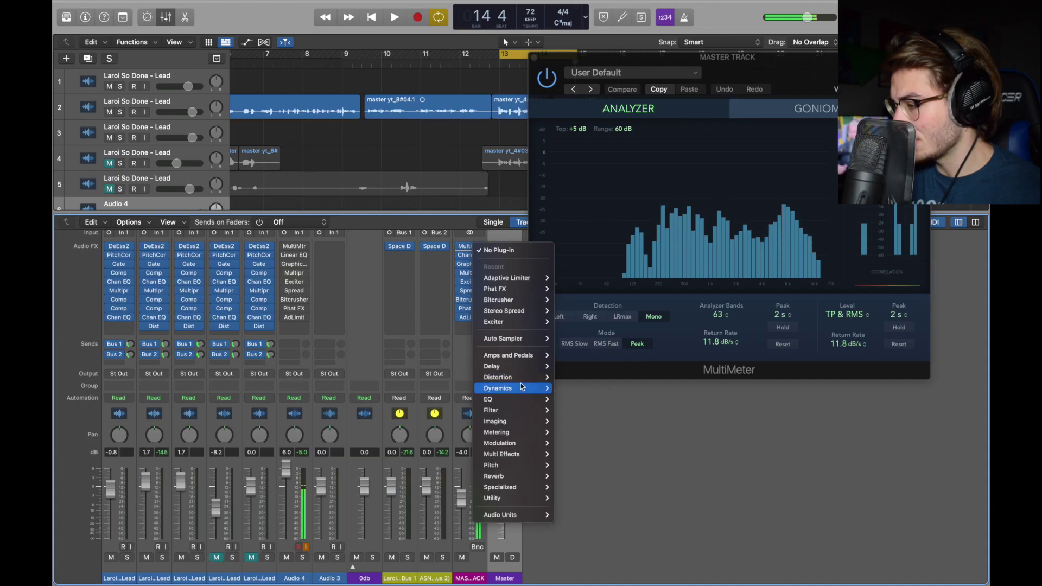
# Bypass all the master channel's effects, then re-enable them to compare the chain off and on.
pyautogui.click(634, 399)
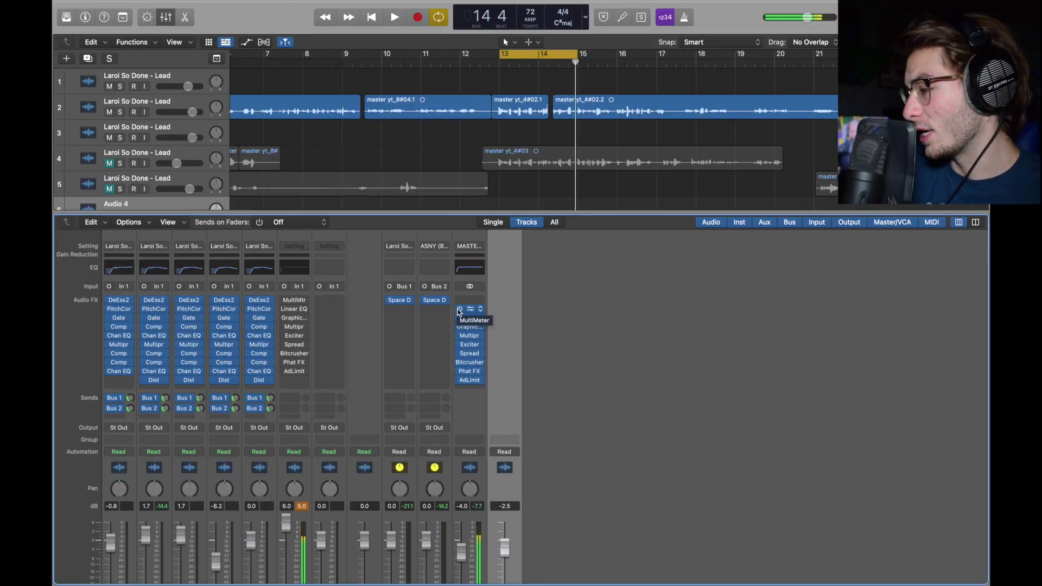
pyautogui.keyDown('alt'); pyautogui.click(459, 310); pyautogui.keyUp('alt')
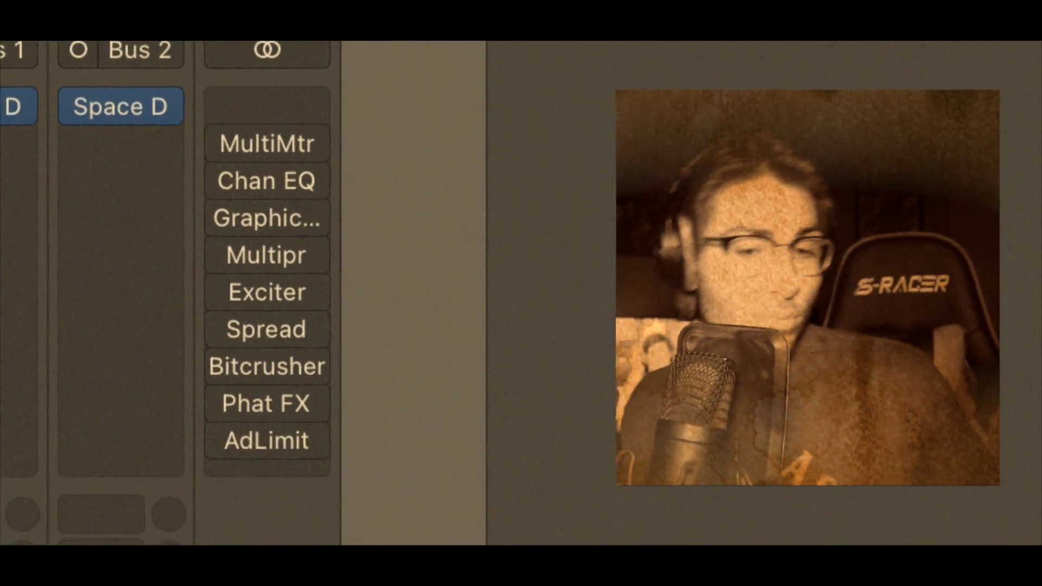
pyautogui.keyDown('alt'); pyautogui.click(251, 130); pyautogui.keyUp('alt')
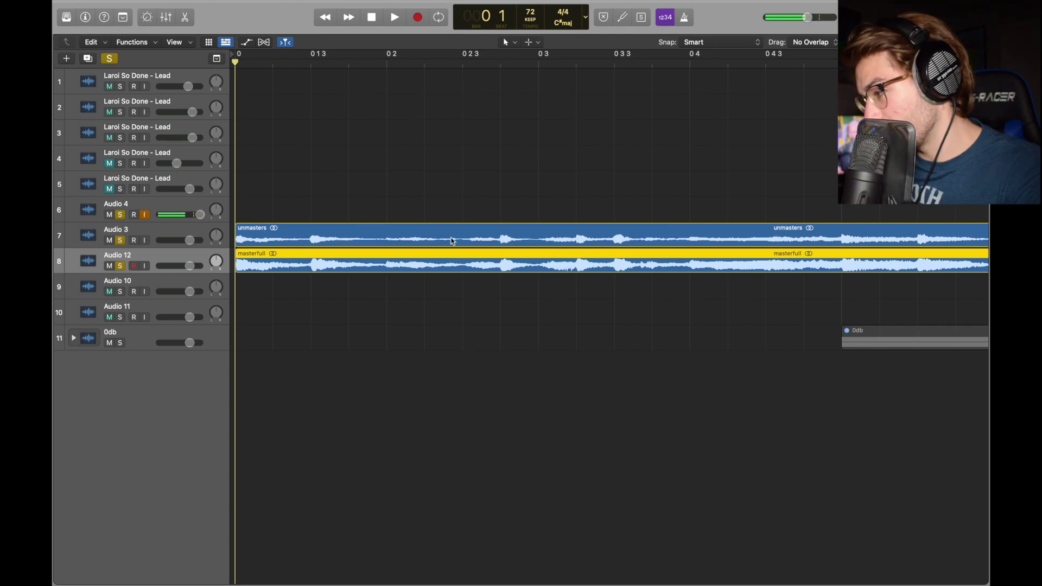
# Solo the masterfull track on Audio 12 and unsolo the unmasters track on Audio 3.
pyautogui.hscroll(10, 484, 262)
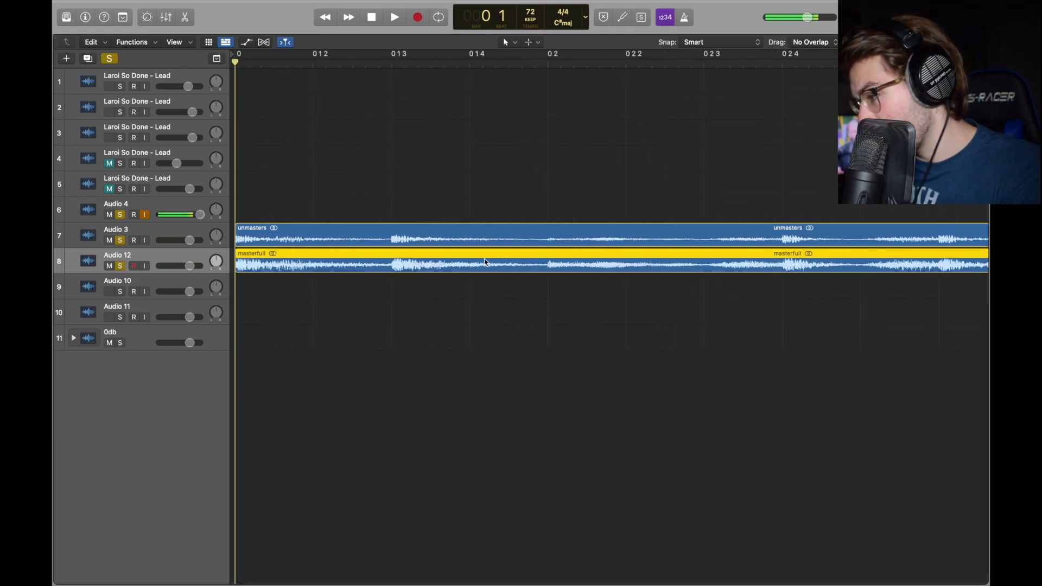
pyautogui.scroll(10, 485, 262)
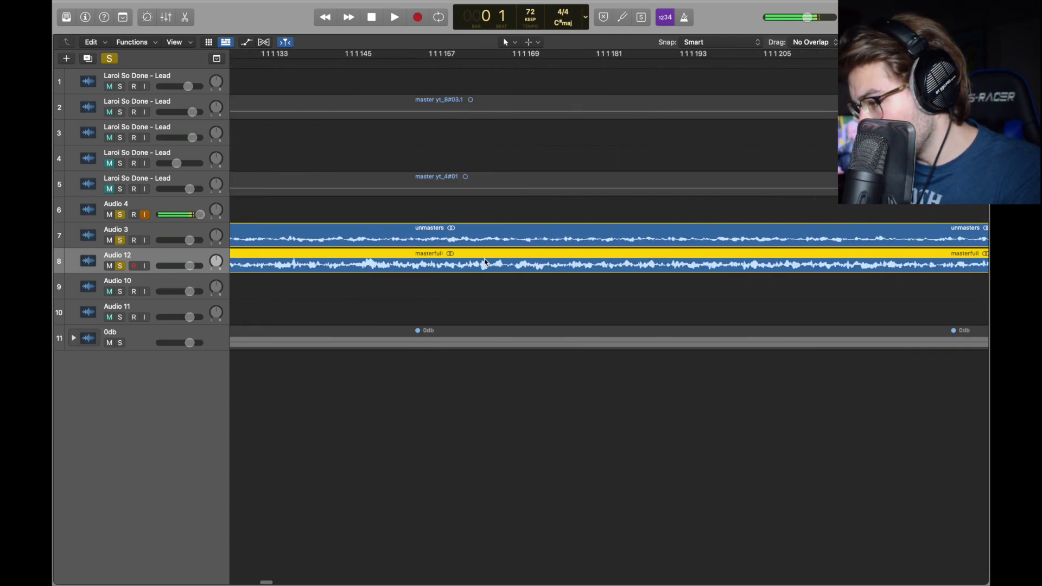
pyautogui.press('z')
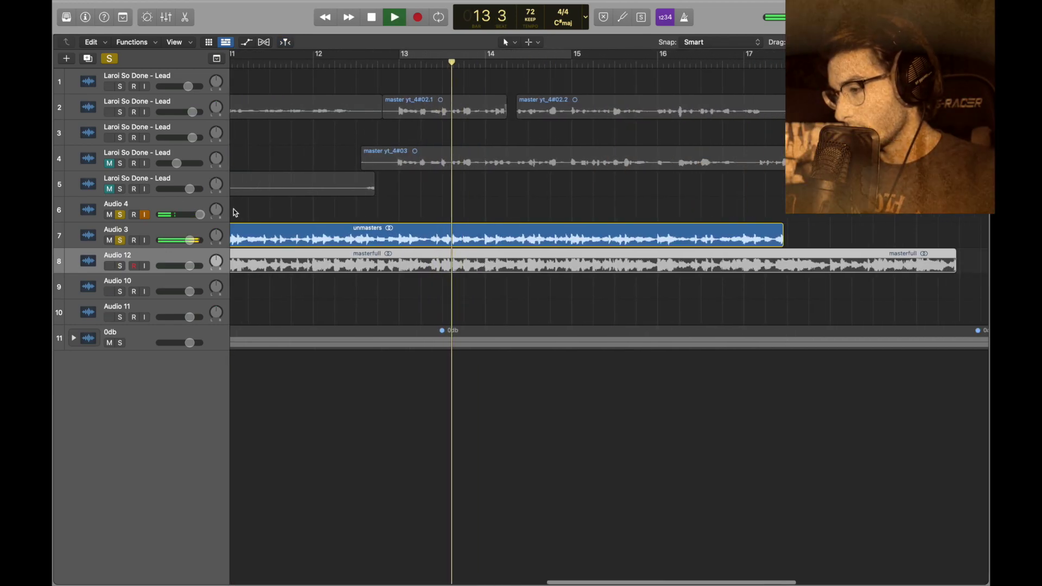
pyautogui.click(120, 266)
pyautogui.click(121, 242)
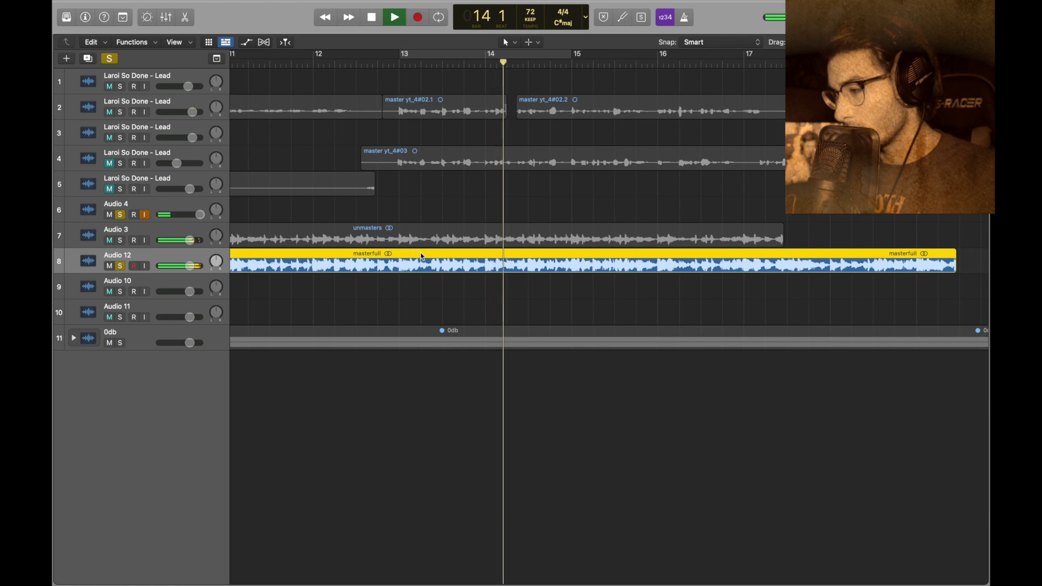